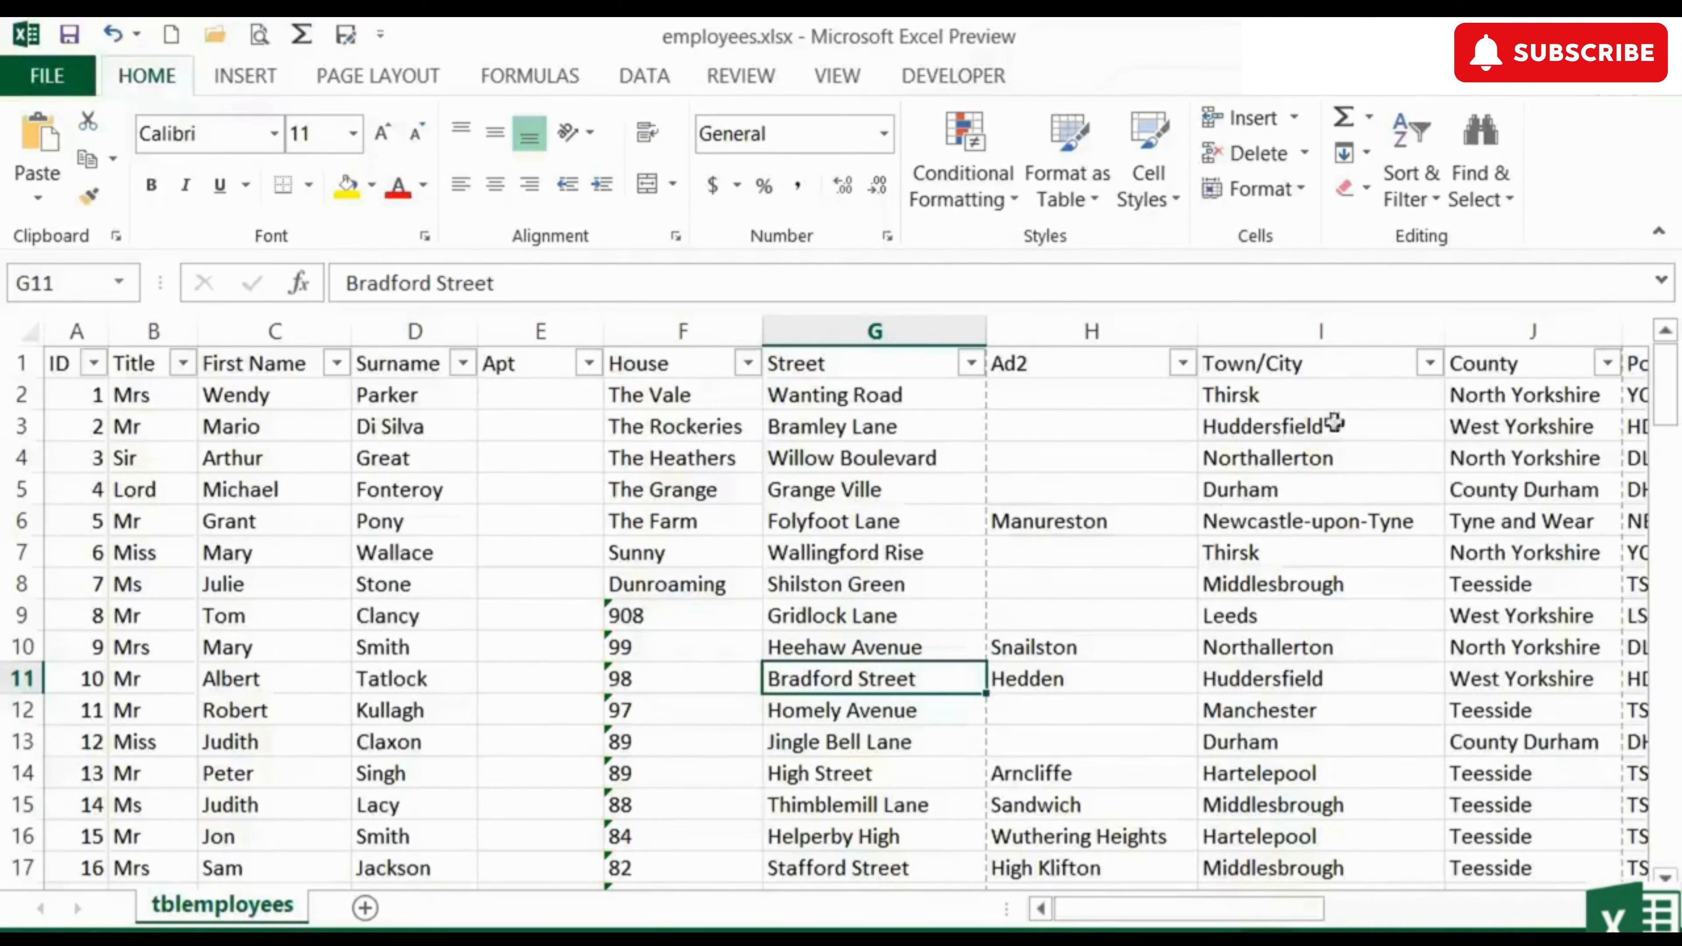
# - Filter the Town/City column to show only Durham, Hartelepool, Leeds and Manchester
pyautogui.click(1319, 392)
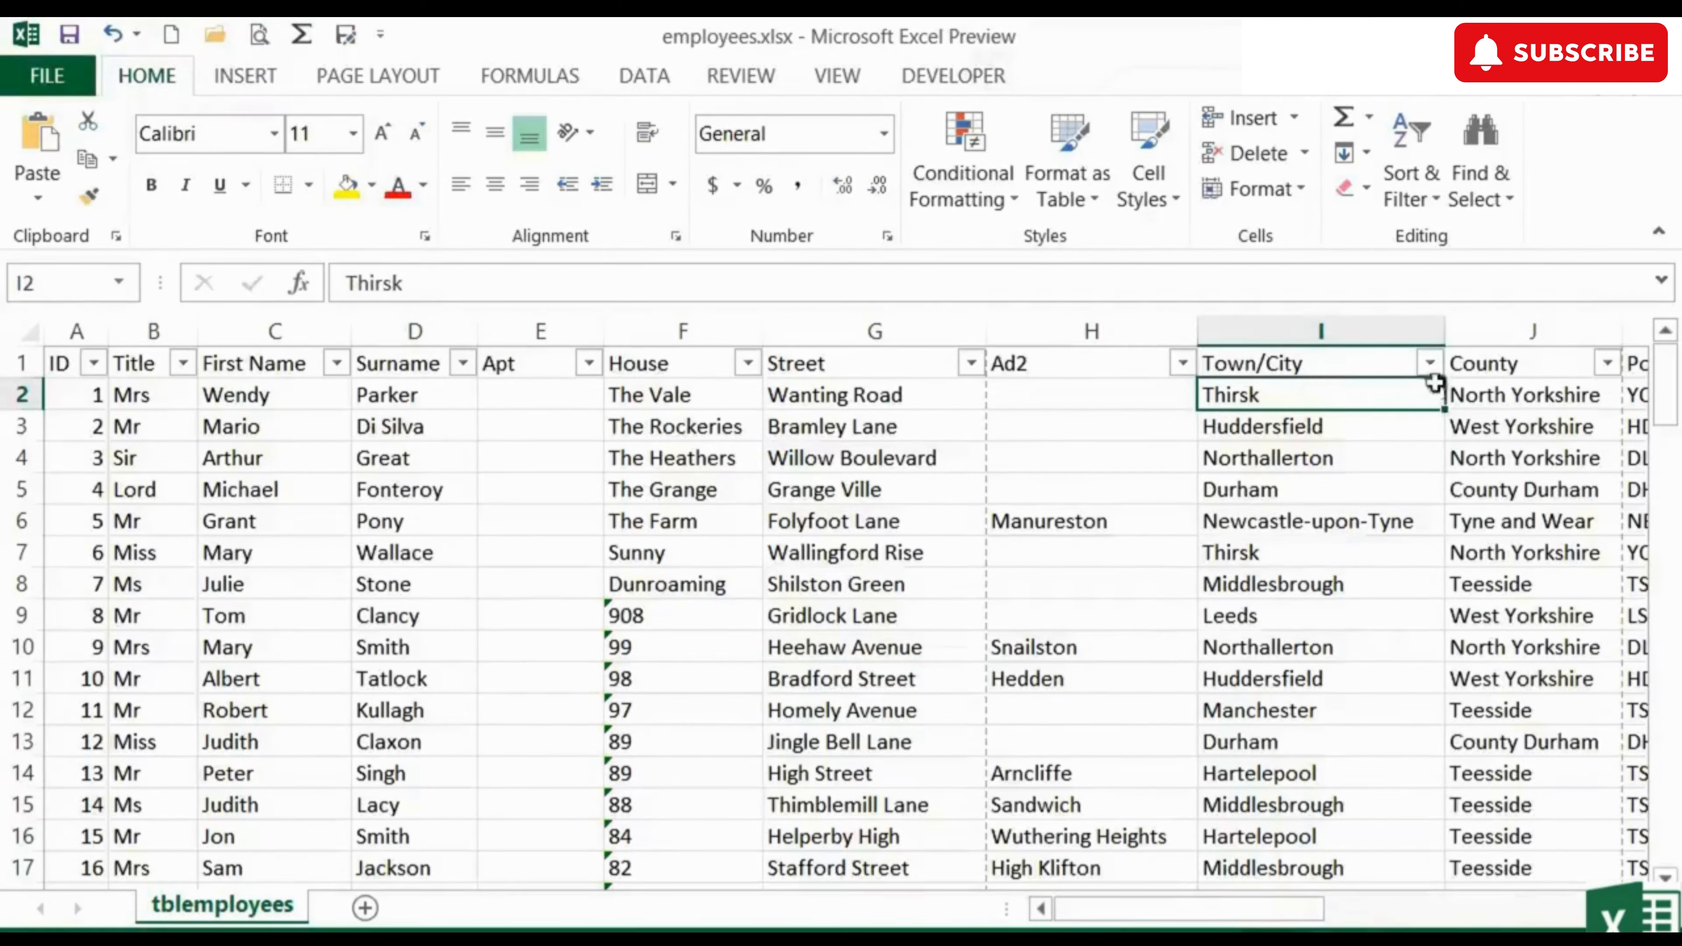
pyautogui.click(1430, 363)
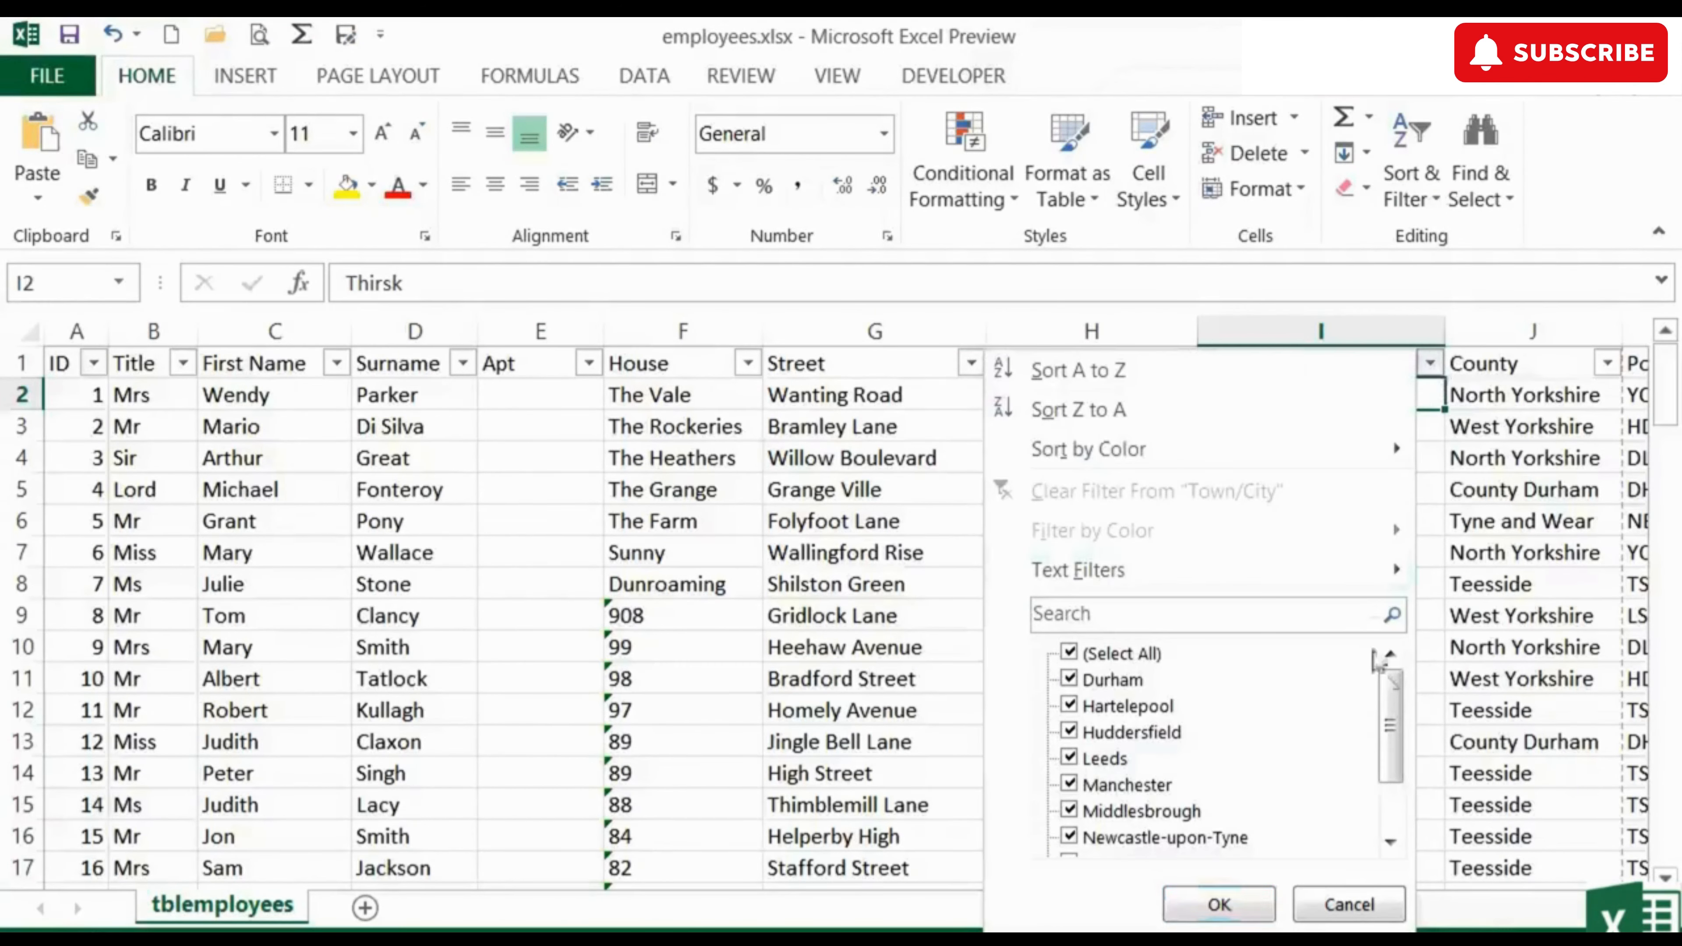
pyautogui.moveTo(1383, 723); pyautogui.dragTo(1390, 772)
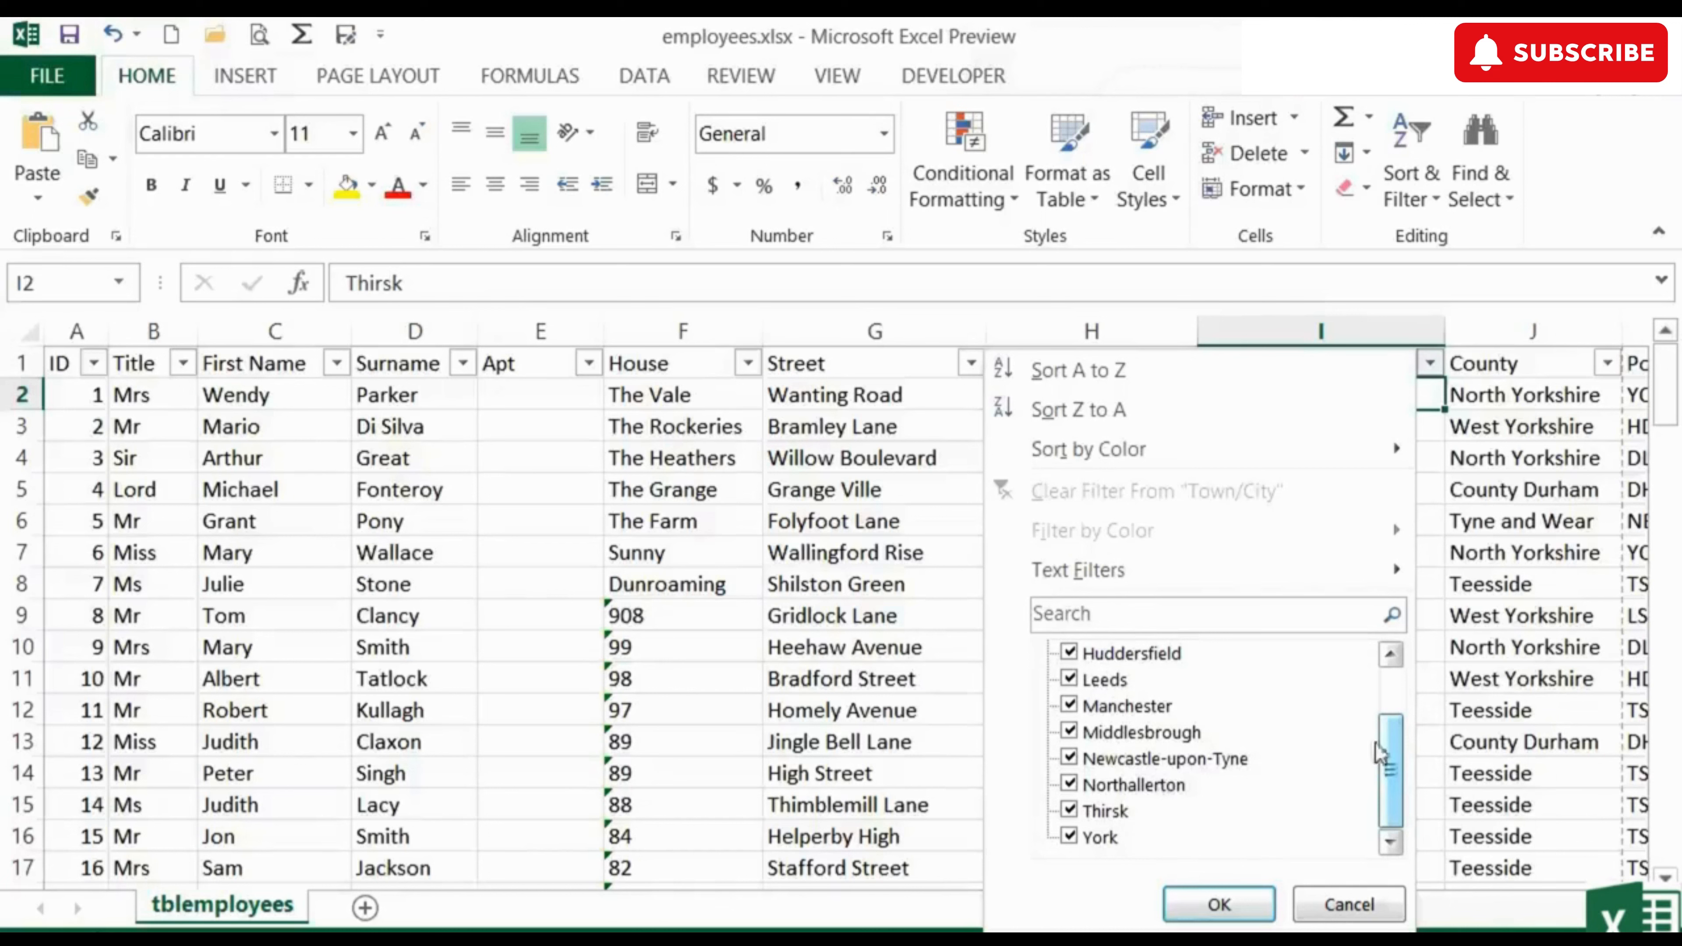
pyautogui.moveTo(1389, 740); pyautogui.dragTo(1393, 686)
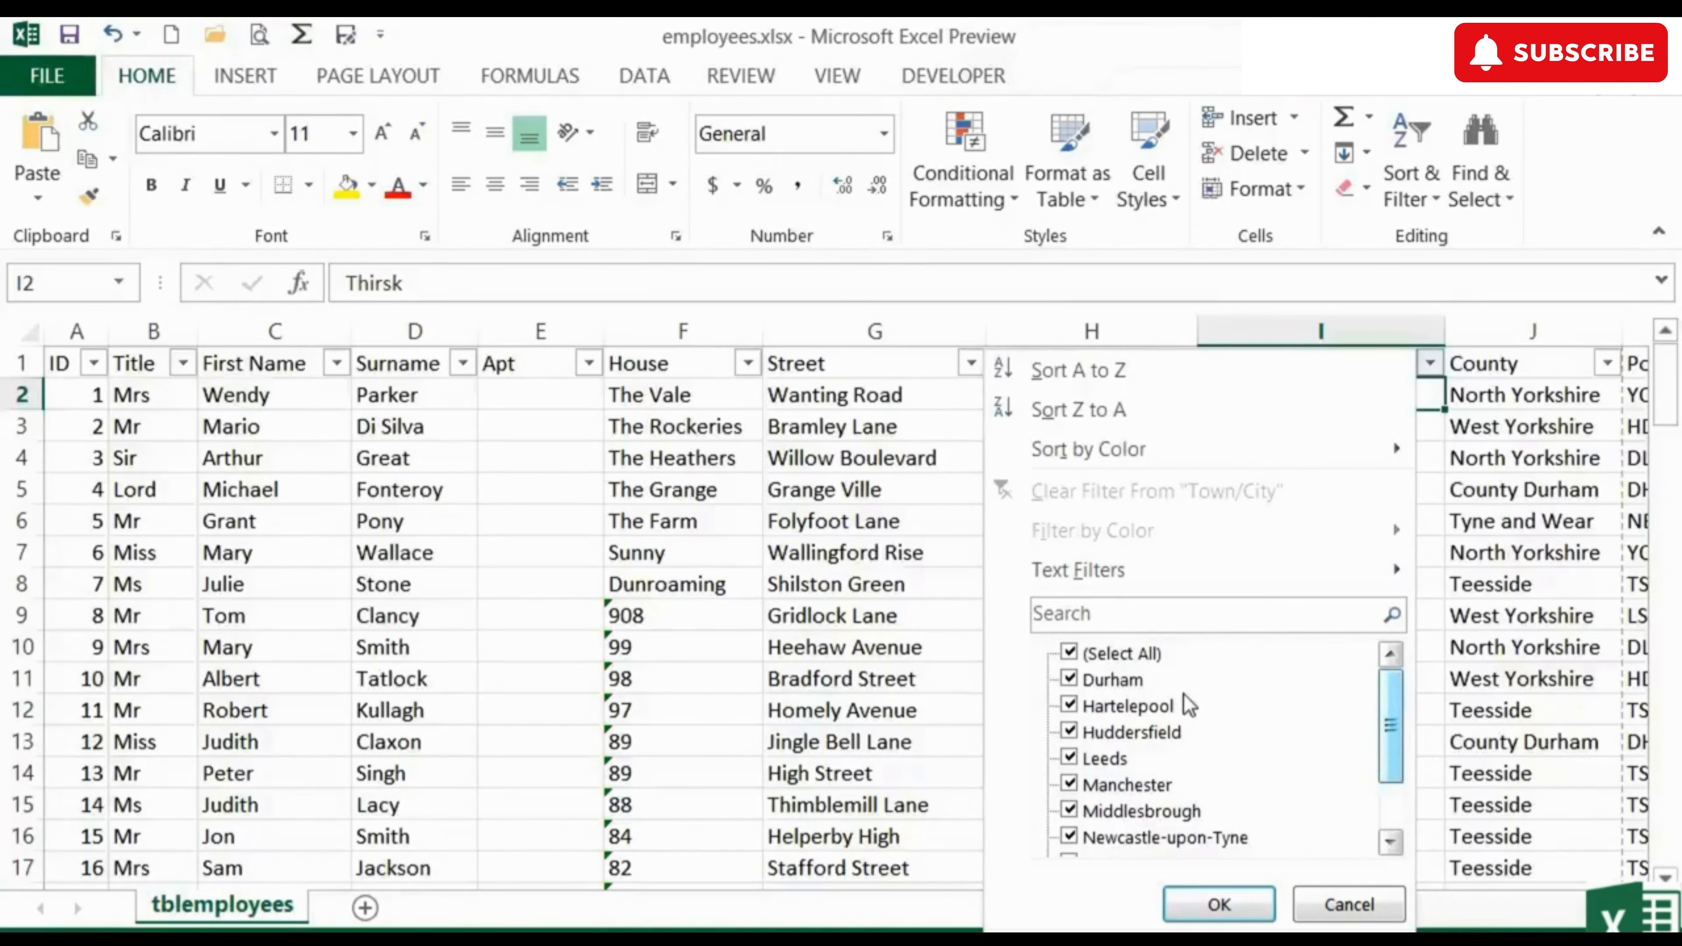
pyautogui.click(1069, 654)
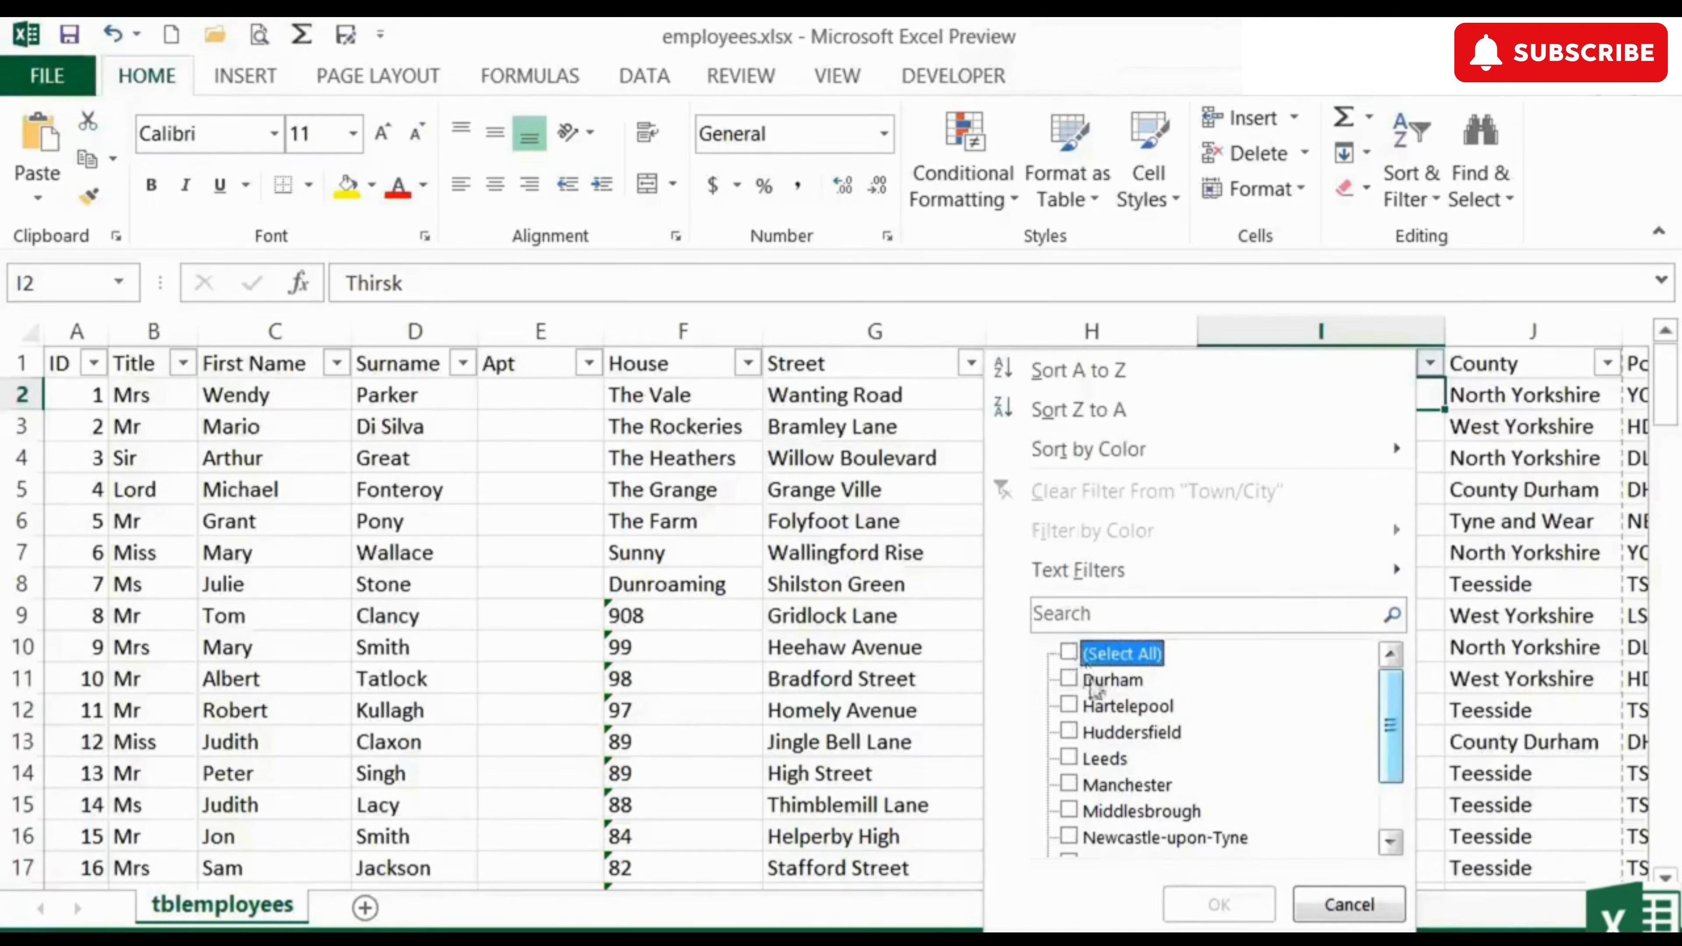
pyautogui.click(1069, 680)
pyautogui.click(1069, 706)
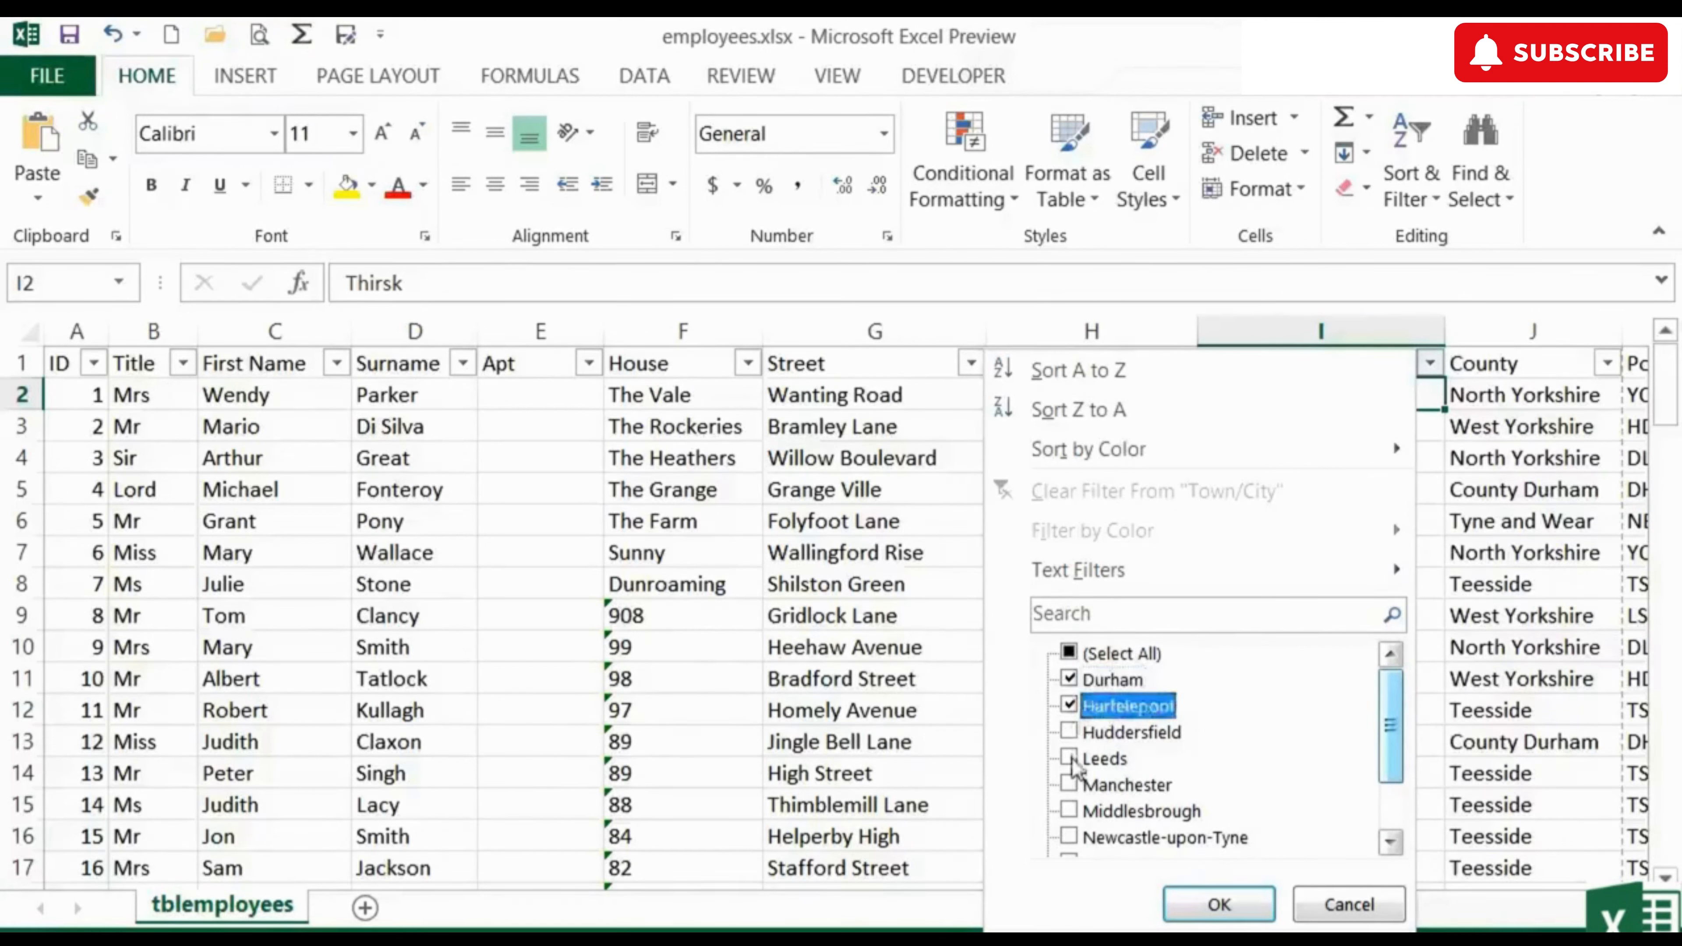
pyautogui.click(1070, 758)
pyautogui.click(1070, 785)
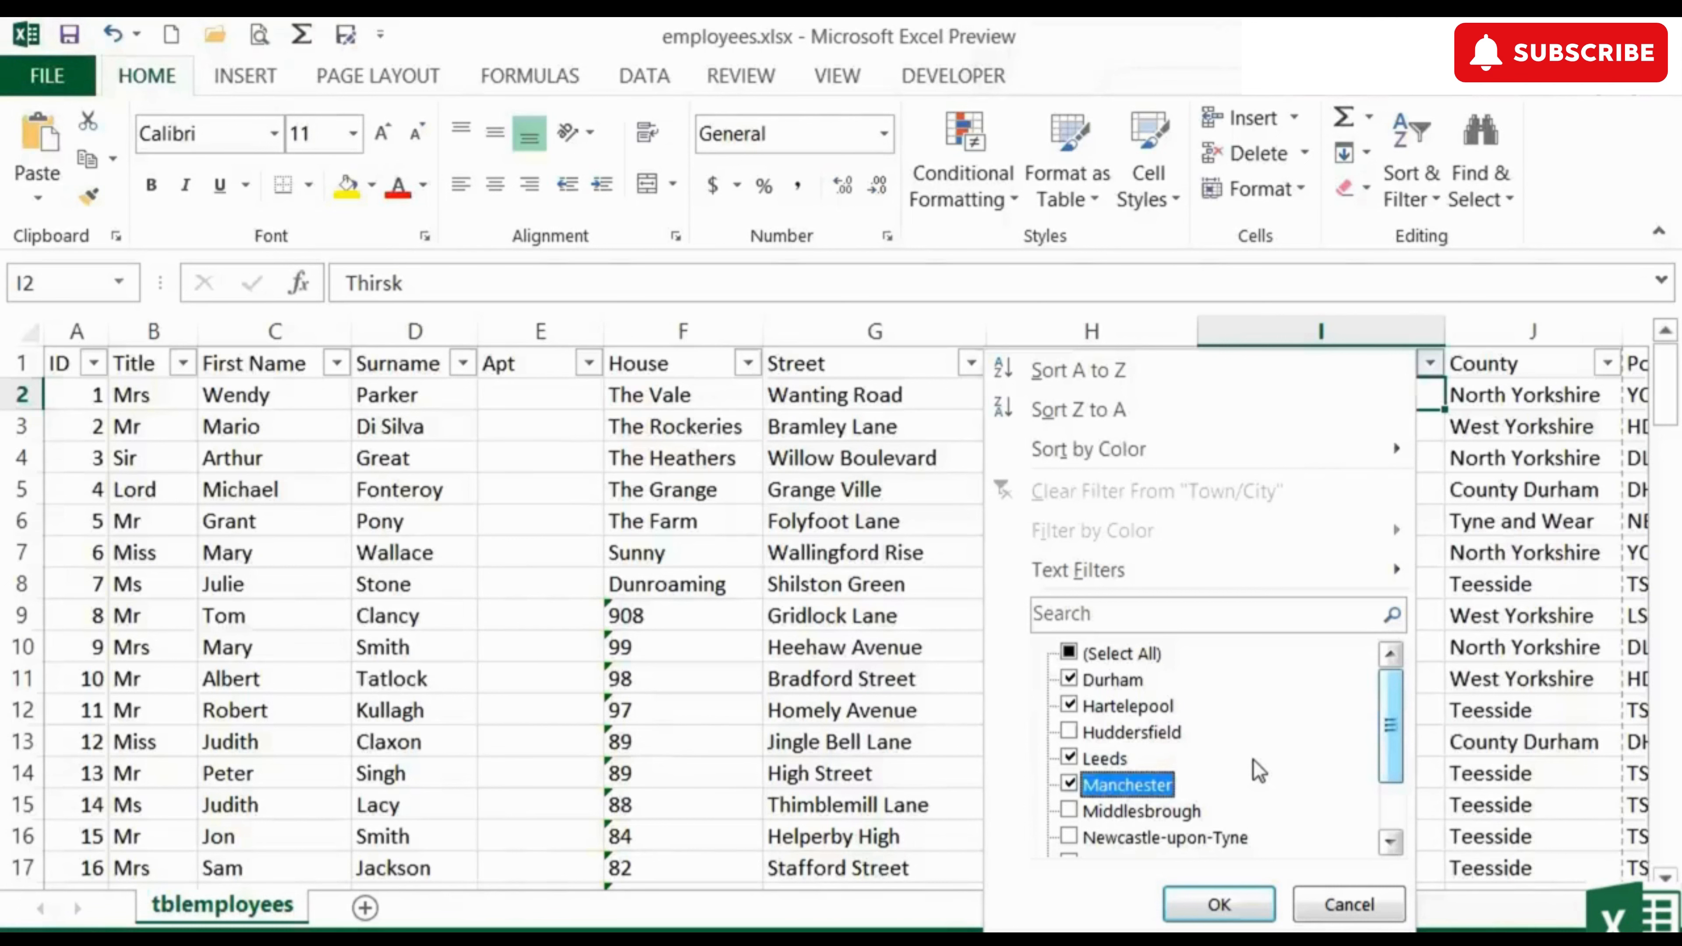
pyautogui.click(1219, 904)
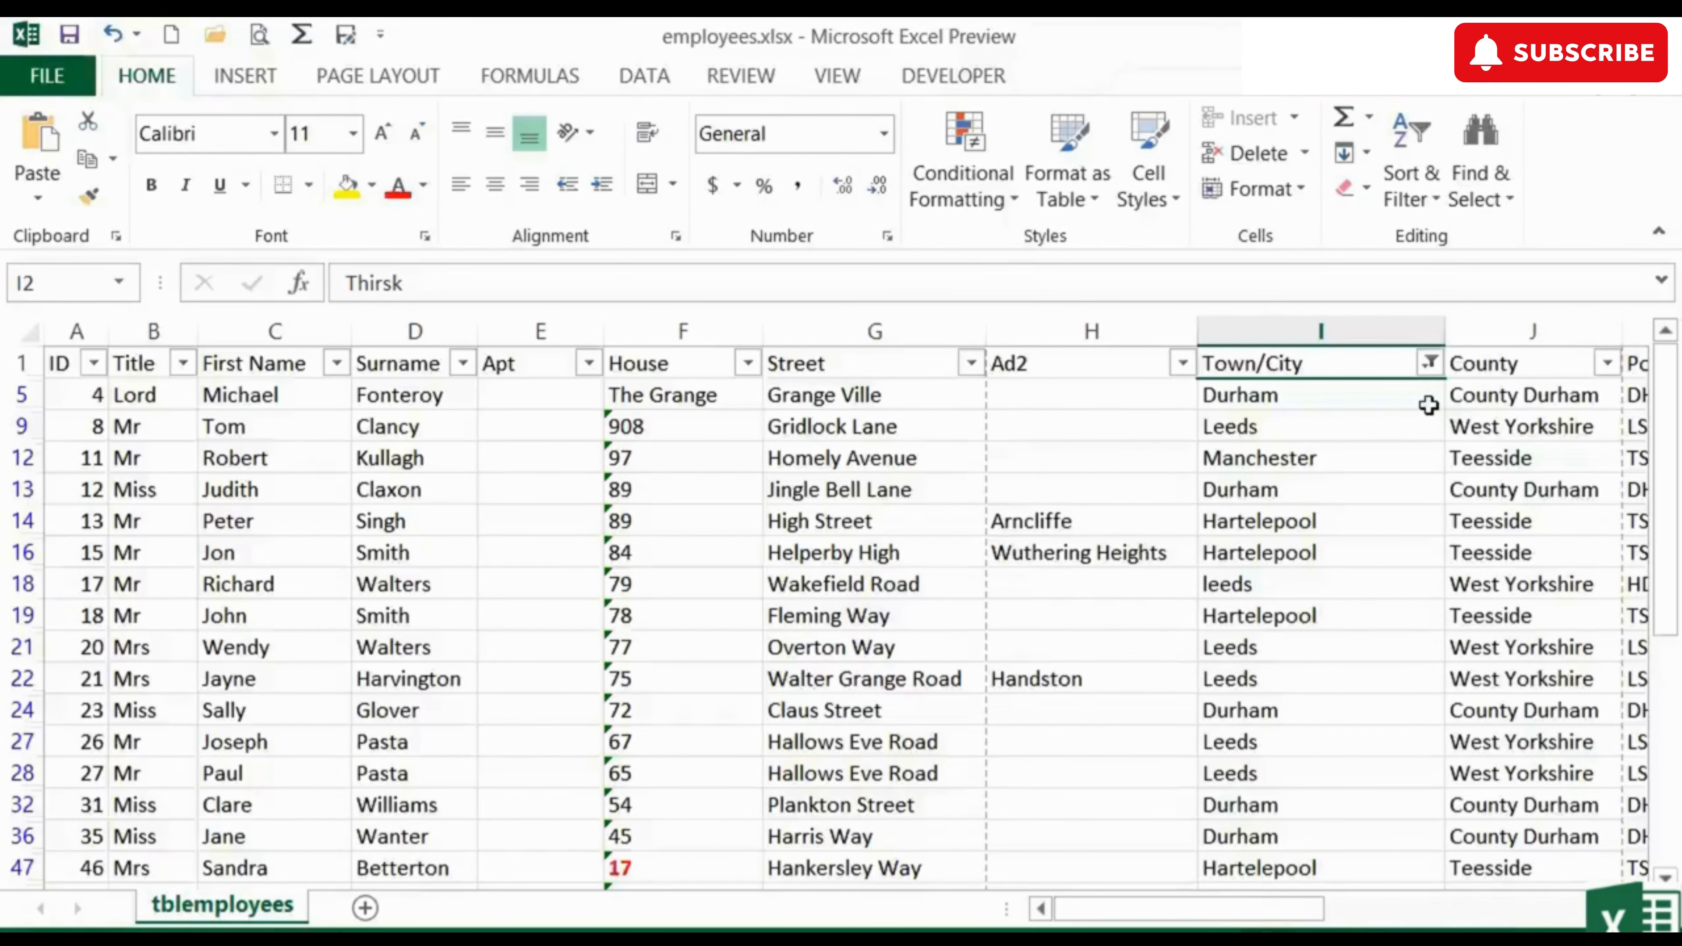
# - Open the Dob column's filter list and examine the months grouped under 1980 and 1976
pyautogui.moveTo(1315, 911); pyautogui.dragTo(1509, 910)
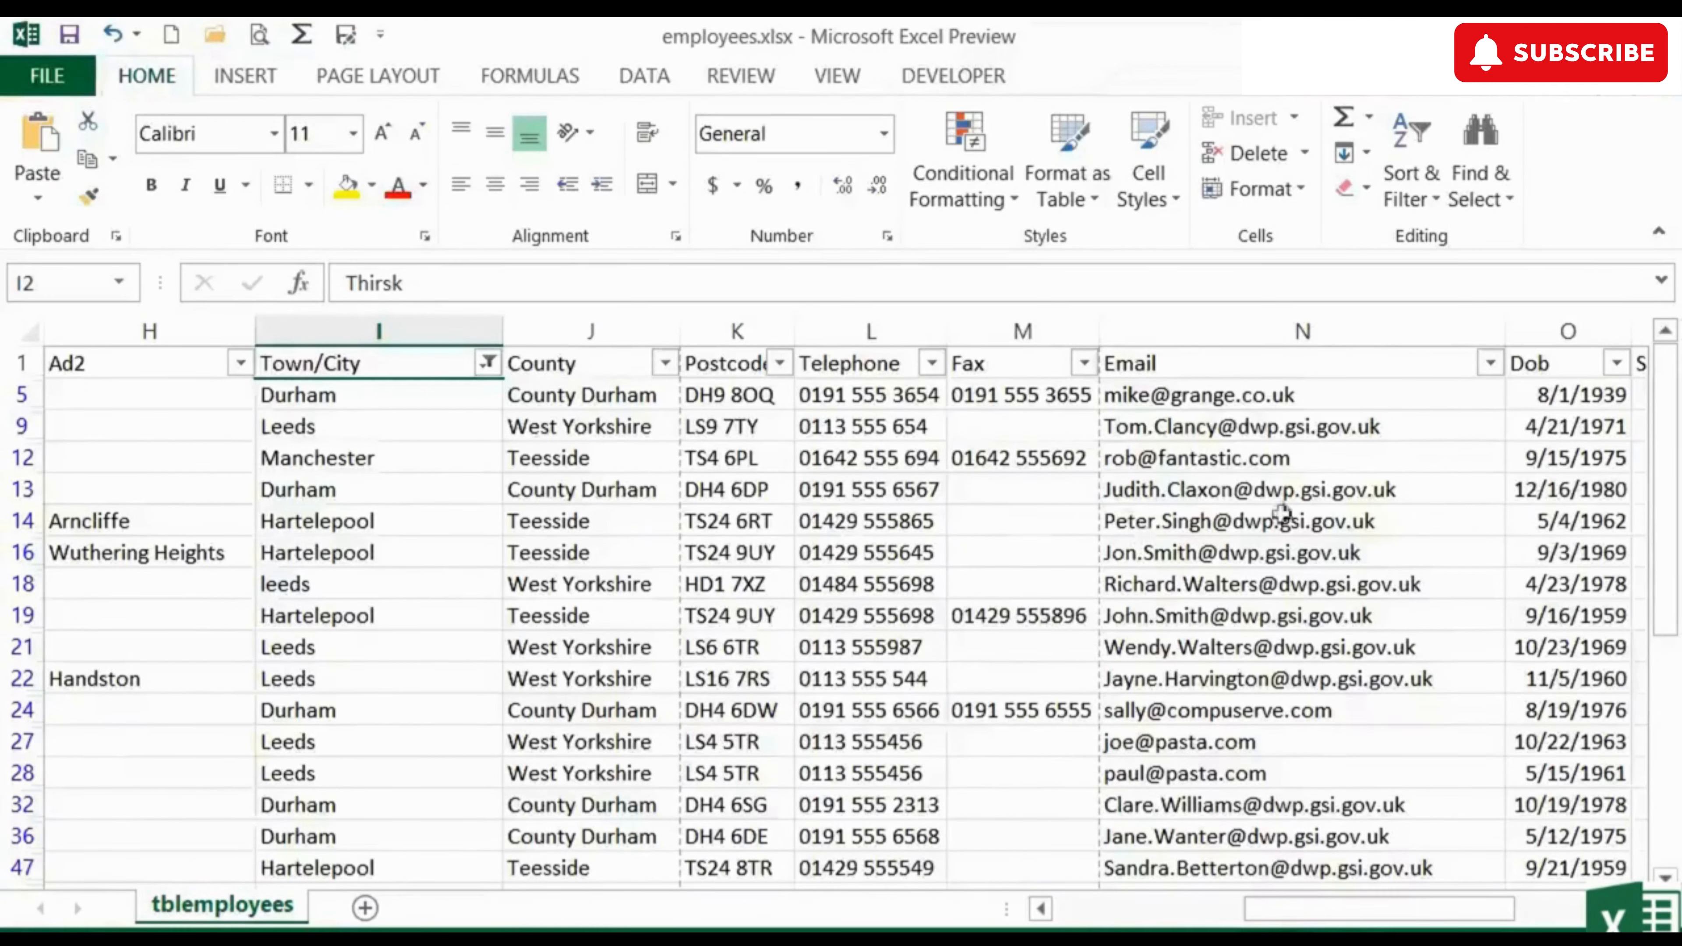
pyautogui.click(1615, 363)
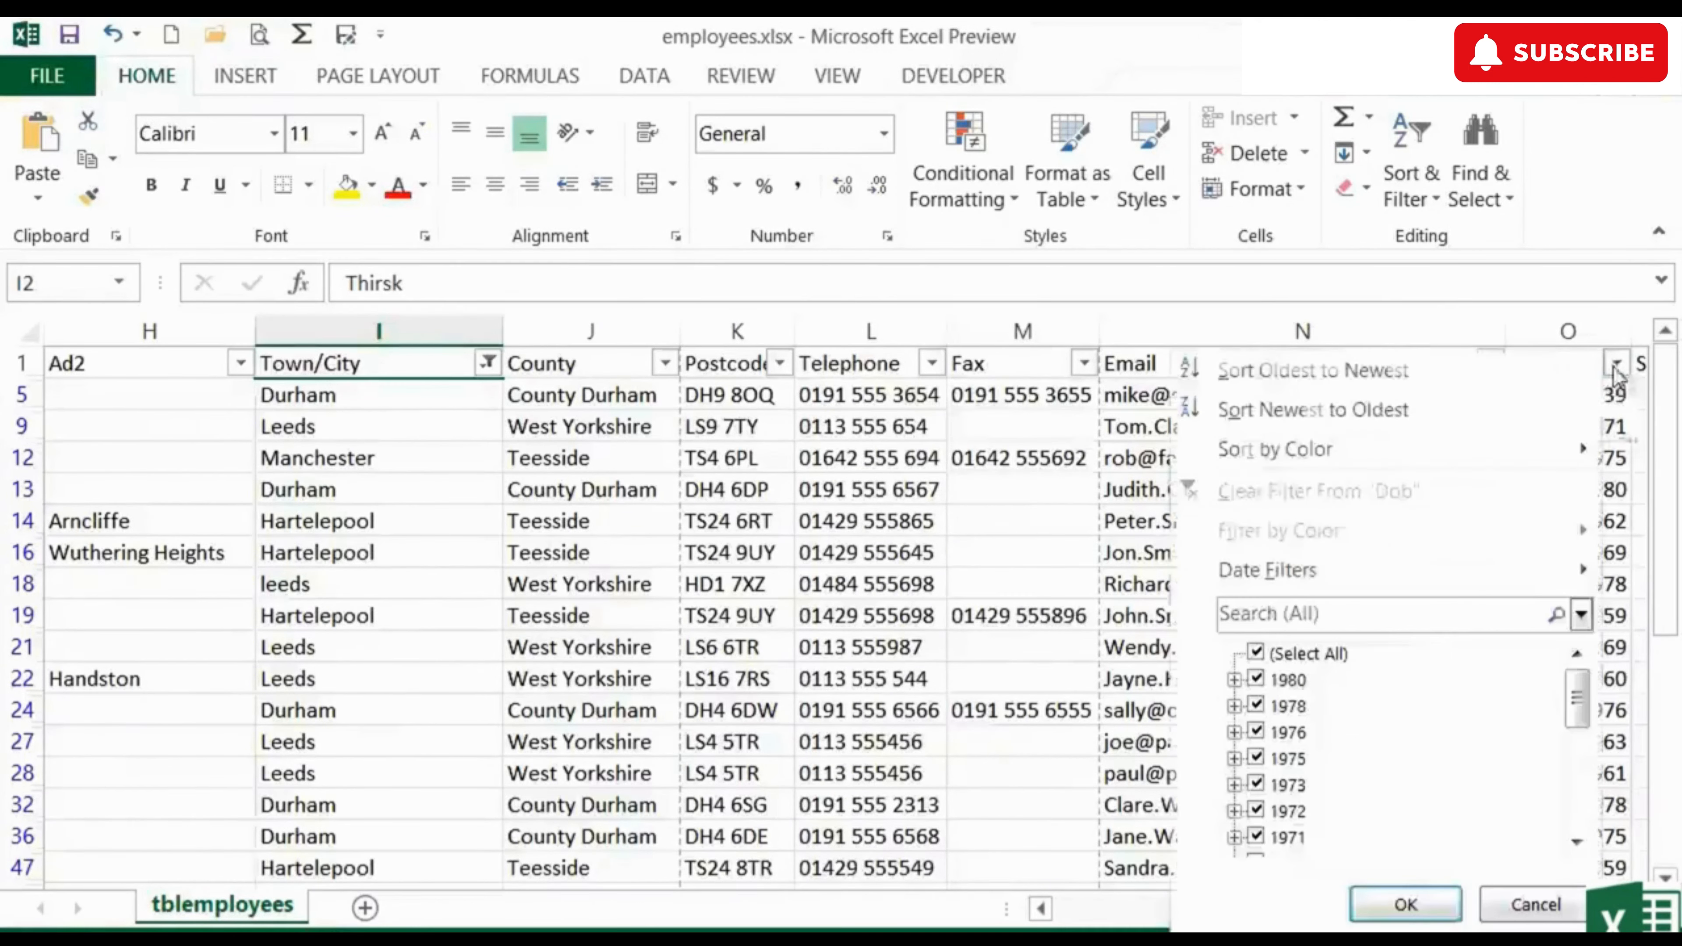
pyautogui.moveTo(1577, 695)
pyautogui.mouseDown()
pyautogui.moveTo(1576, 831)
pyautogui.moveTo(1575, 725)
pyautogui.mouseUp()
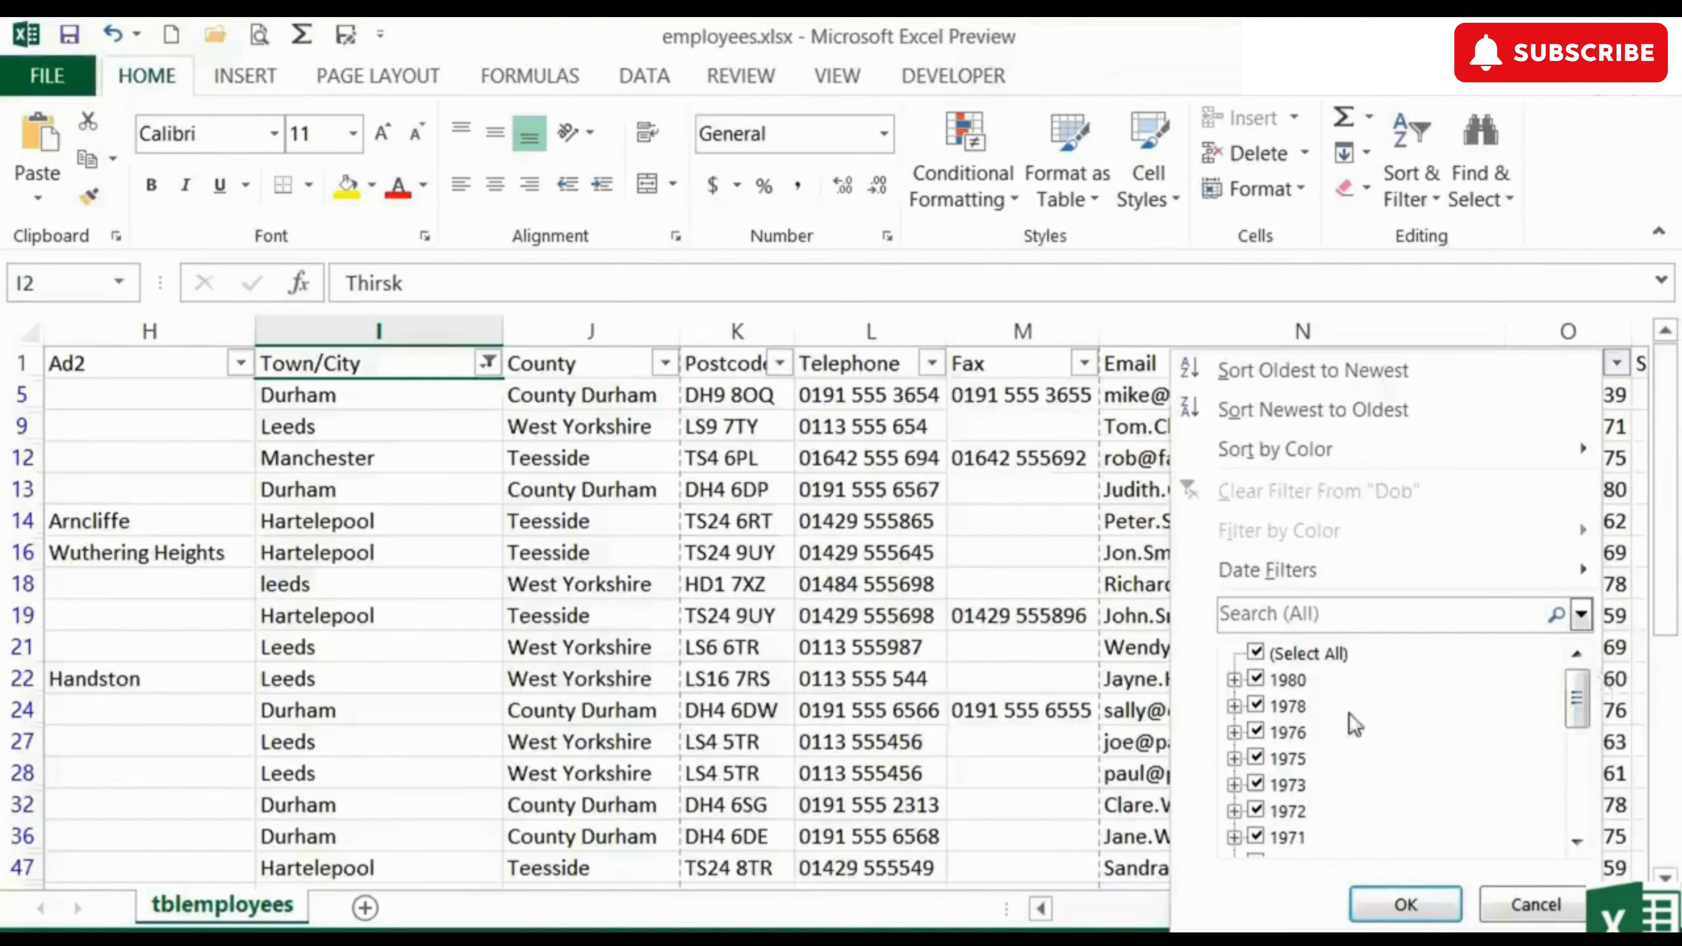
pyautogui.click(1233, 680)
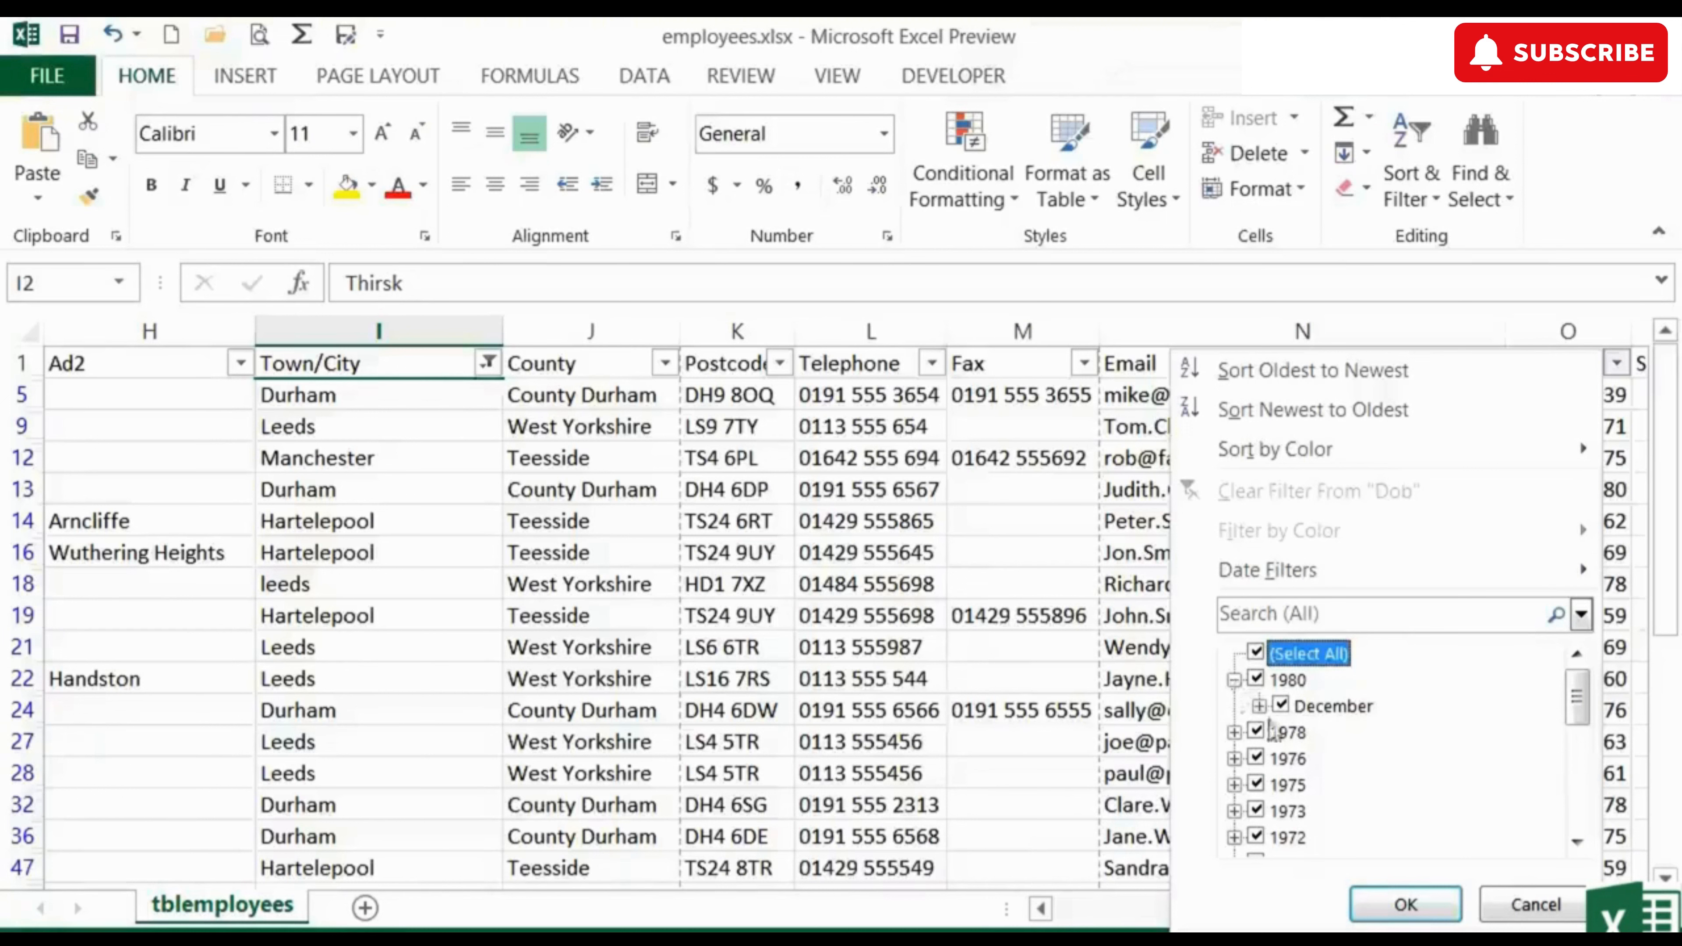
pyautogui.click(1234, 679)
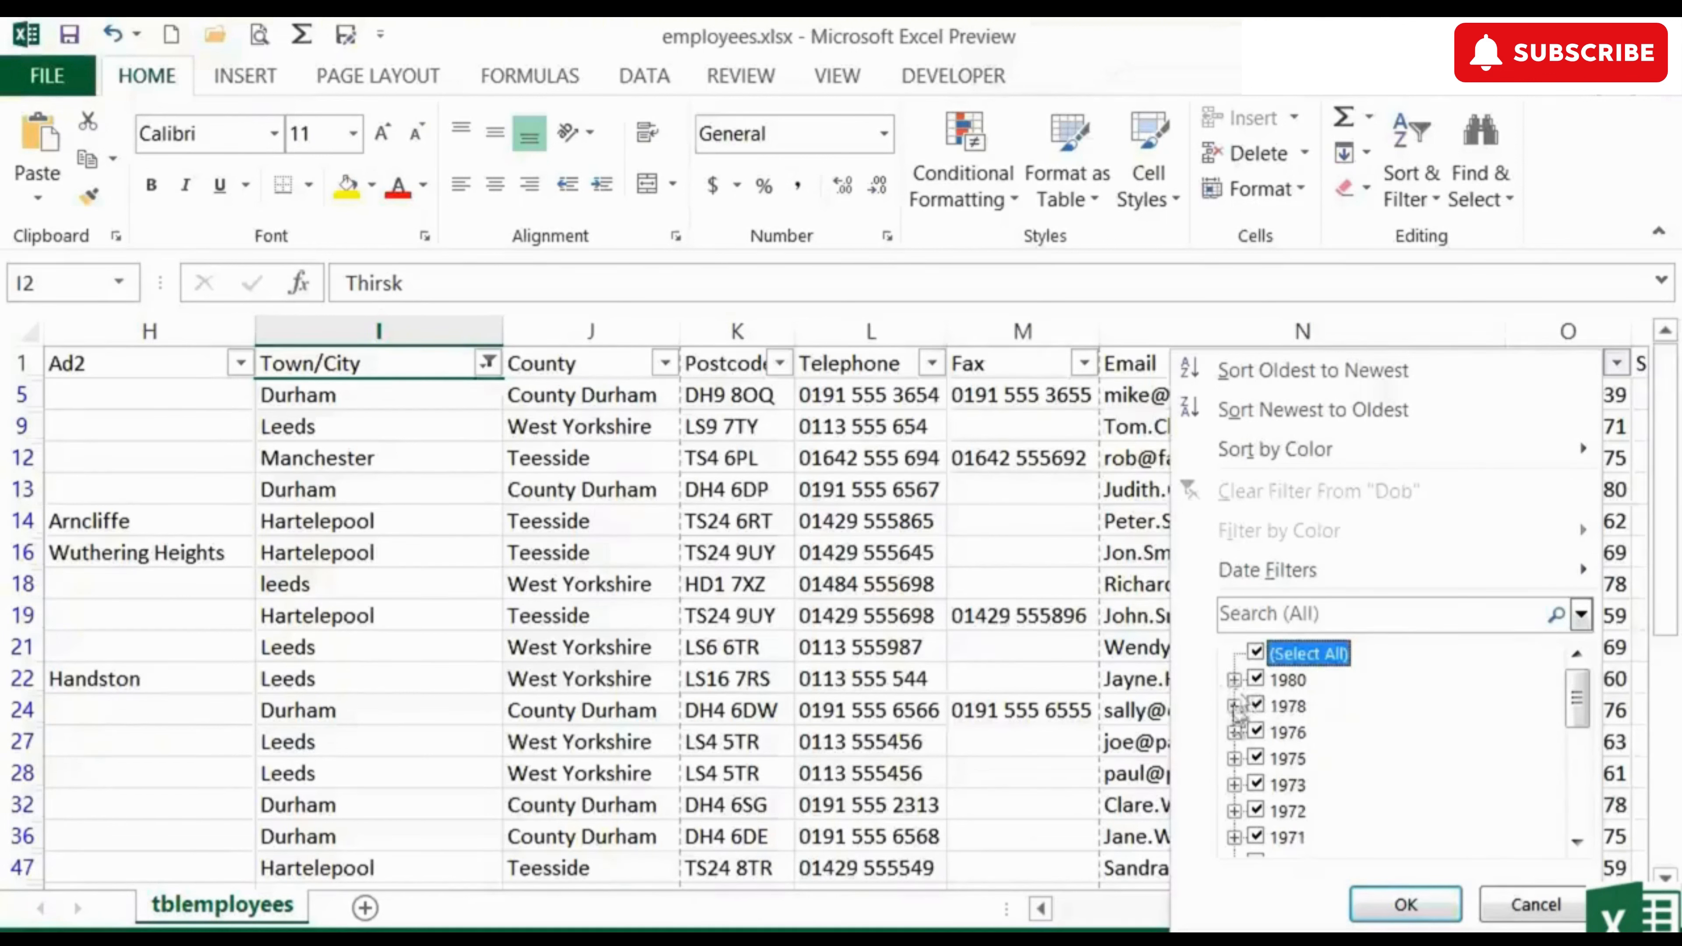
pyautogui.click(1234, 732)
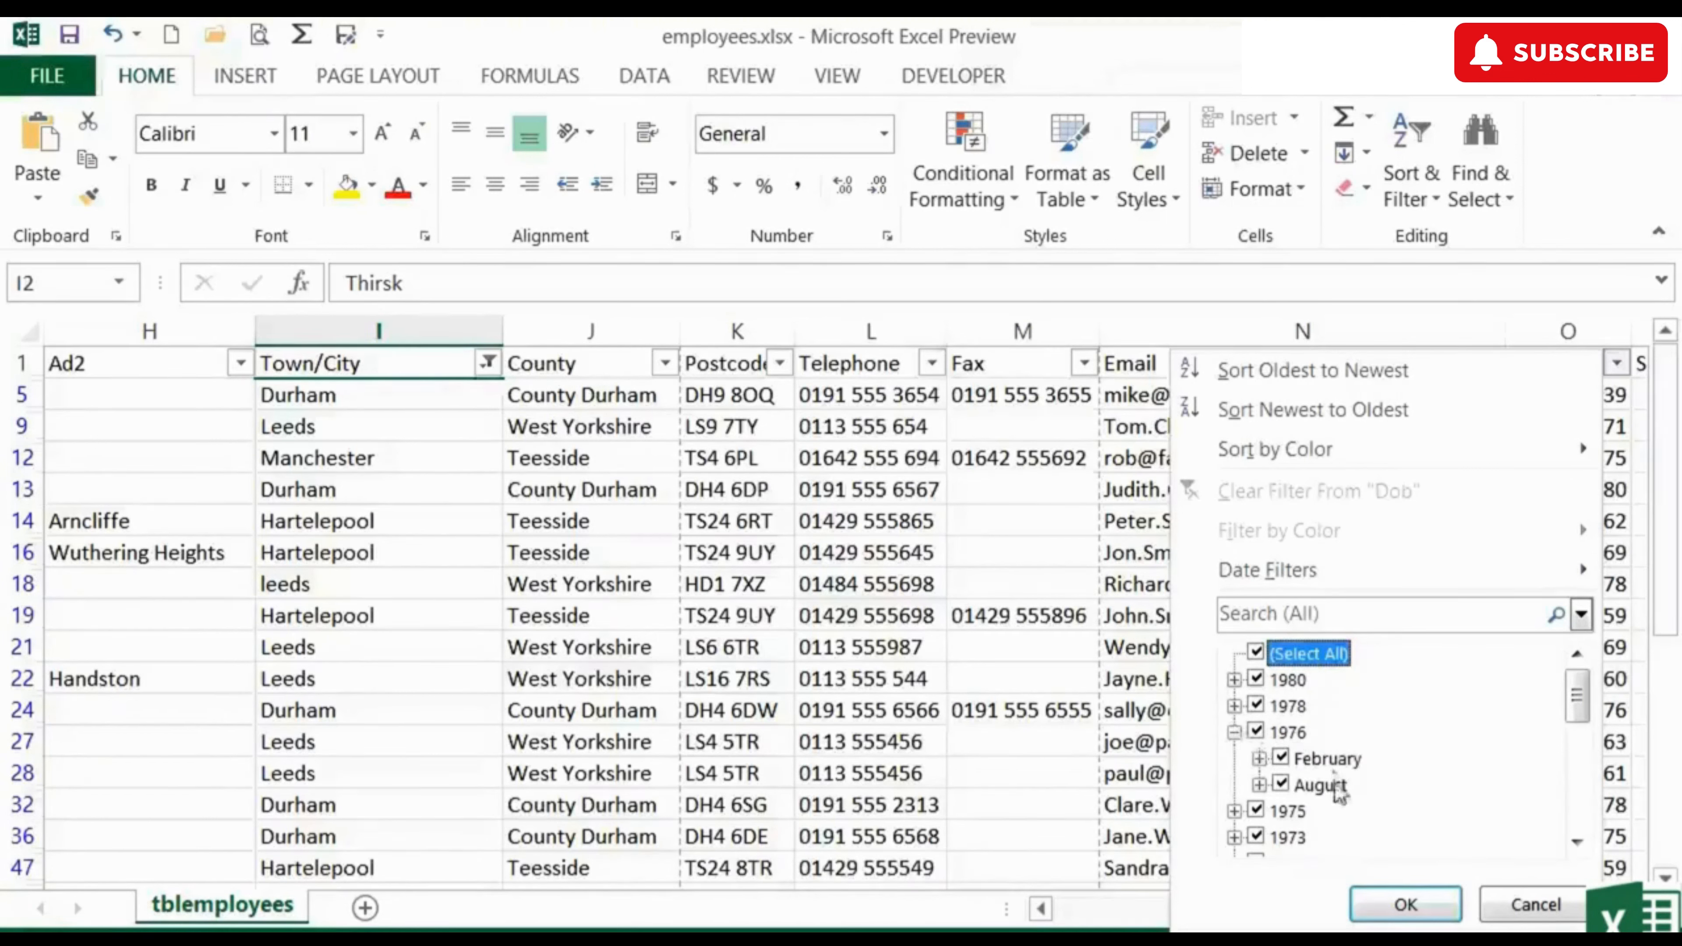
pyautogui.click(1234, 731)
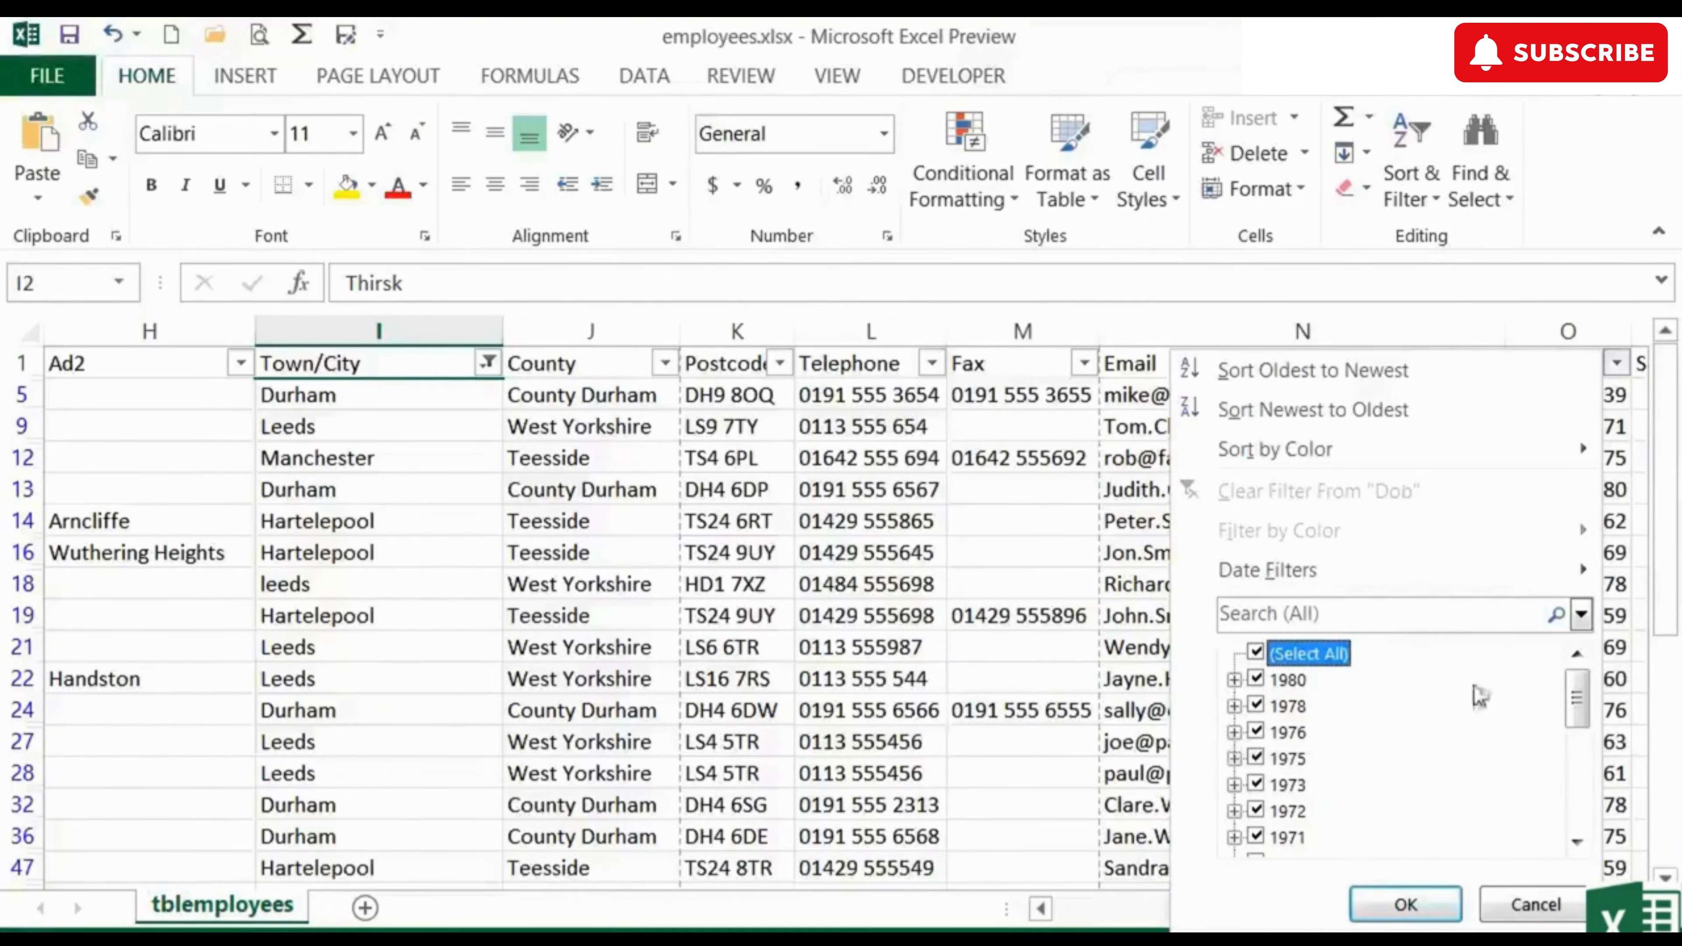
# - Start a Between date filter on the Dob column with the first condition set to is after 1/1/1971
pyautogui.moveTo(1489, 586)
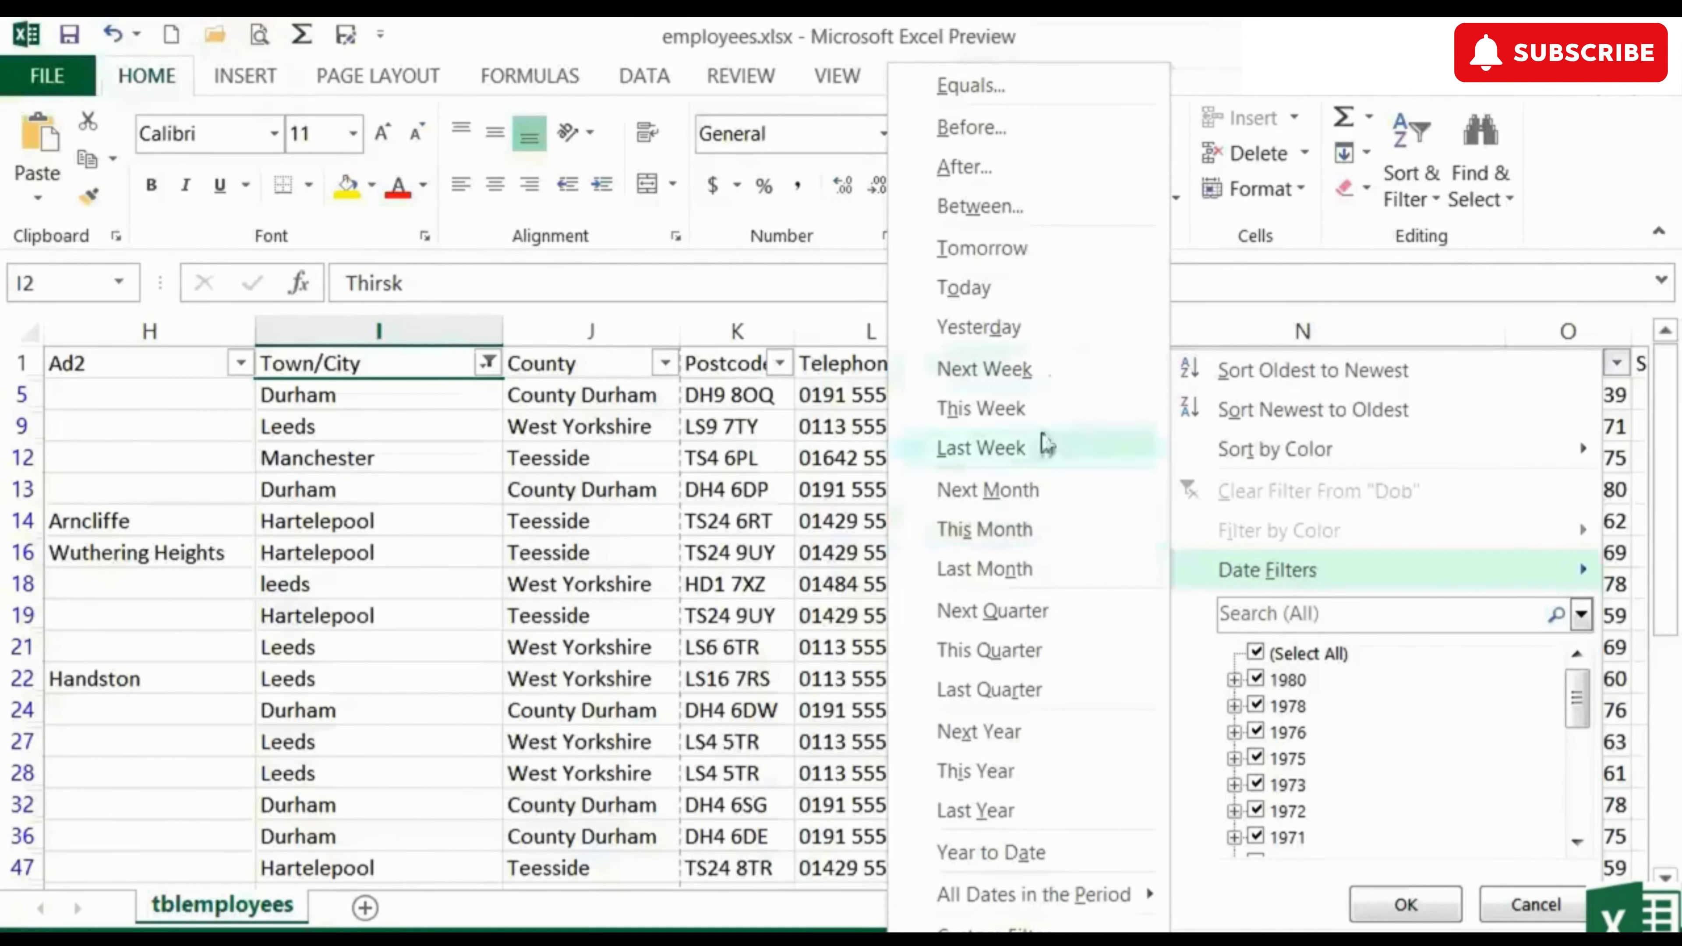
pyautogui.click(1036, 208)
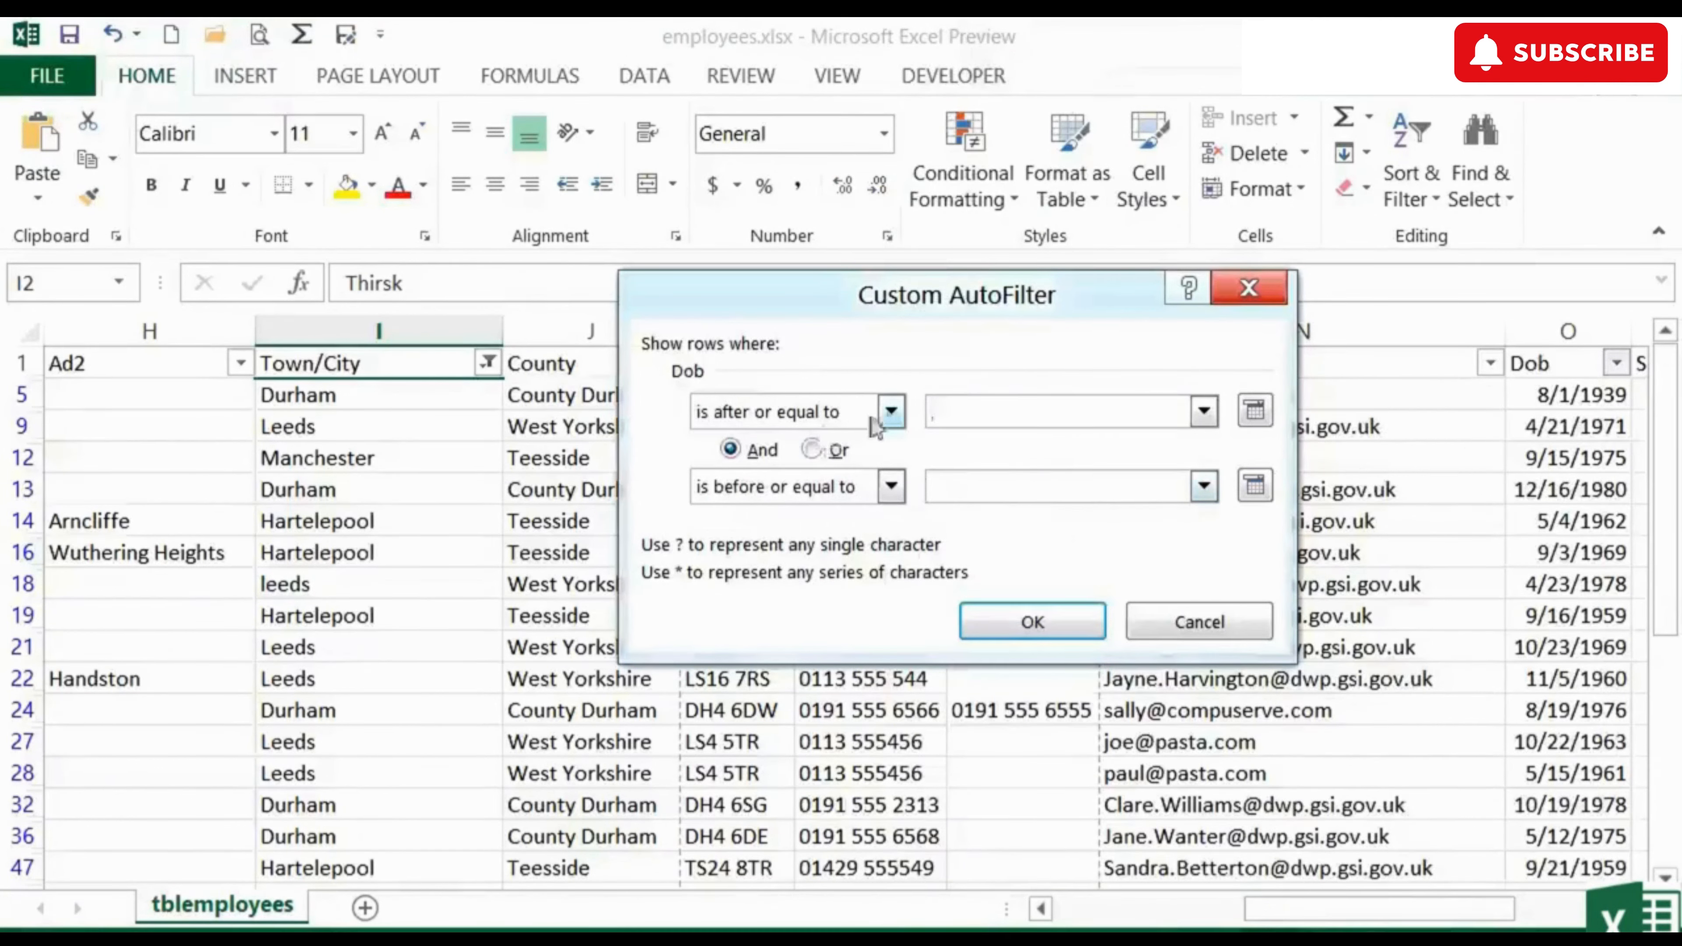
pyautogui.click(889, 412)
pyautogui.click(787, 444)
pyautogui.click(976, 411)
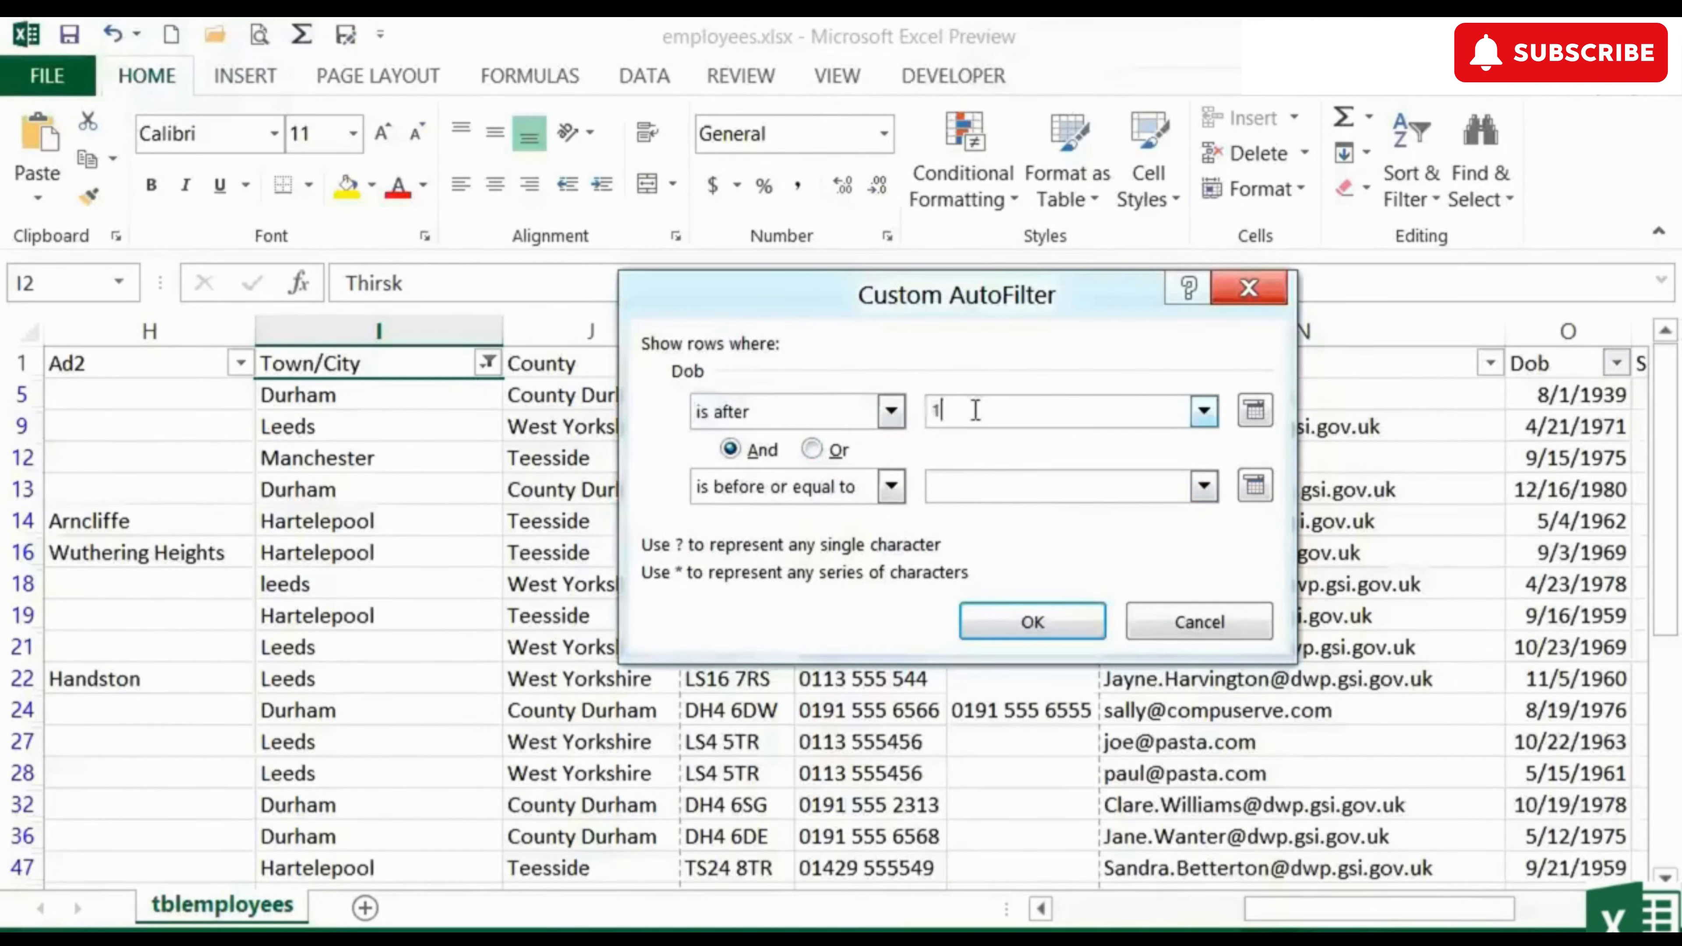
pyautogui.write('1/1/1971')
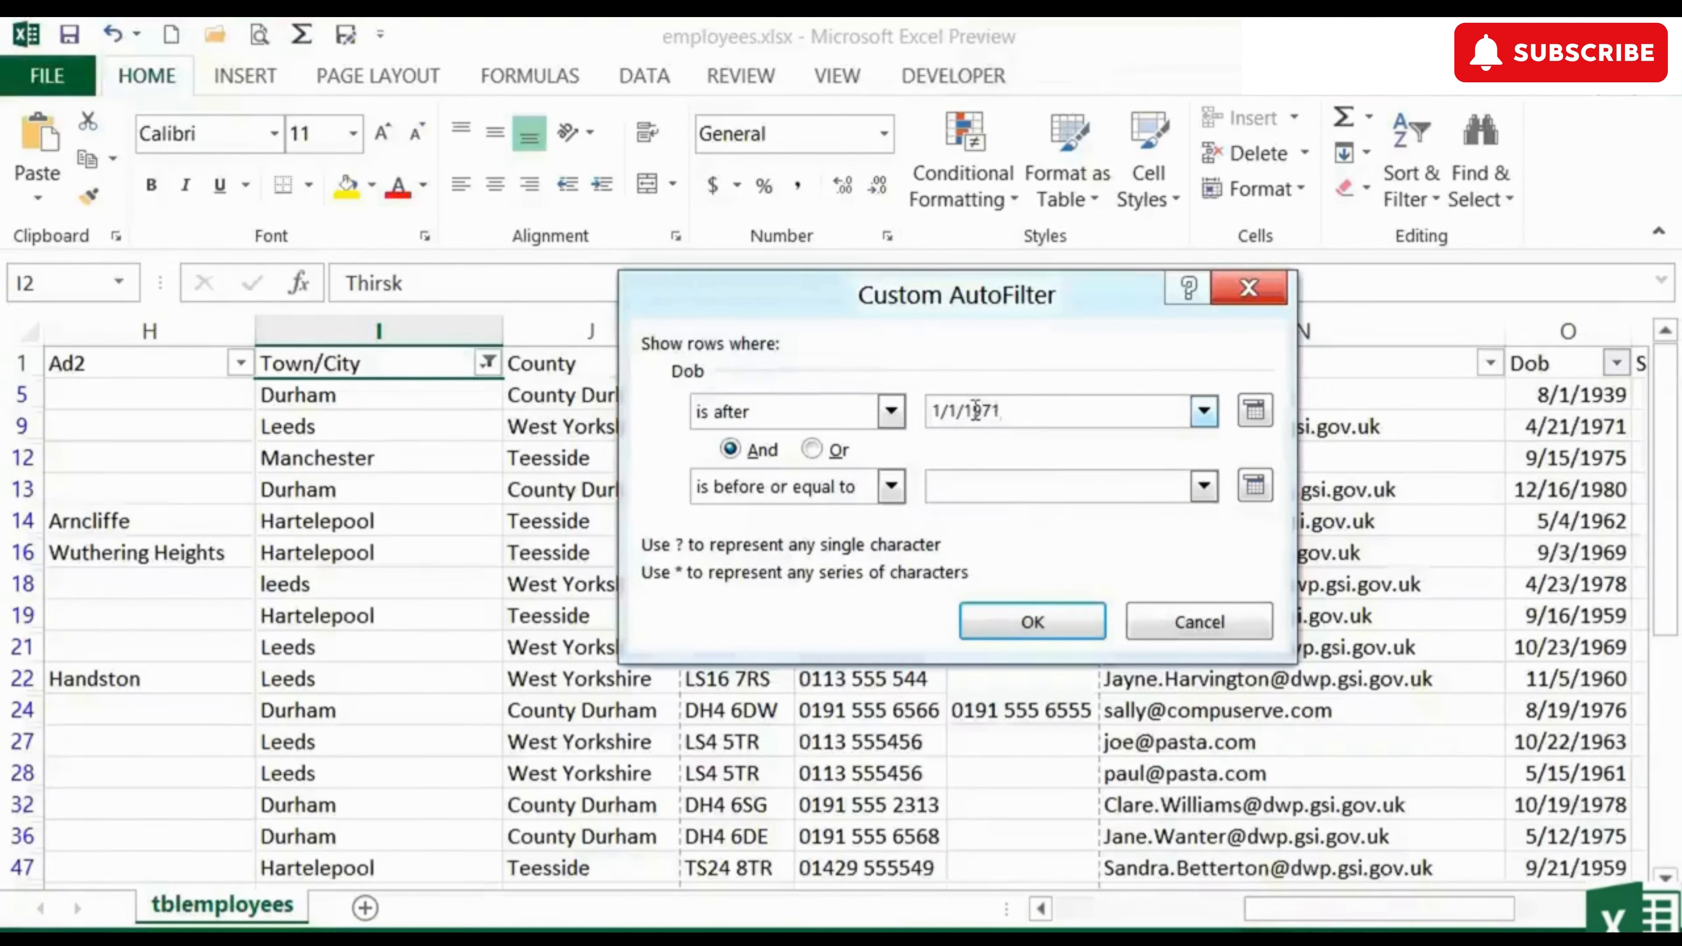
# - Set the second Dob condition to is before 12/31/1978 and apply the custom filter
pyautogui.click(889, 486)
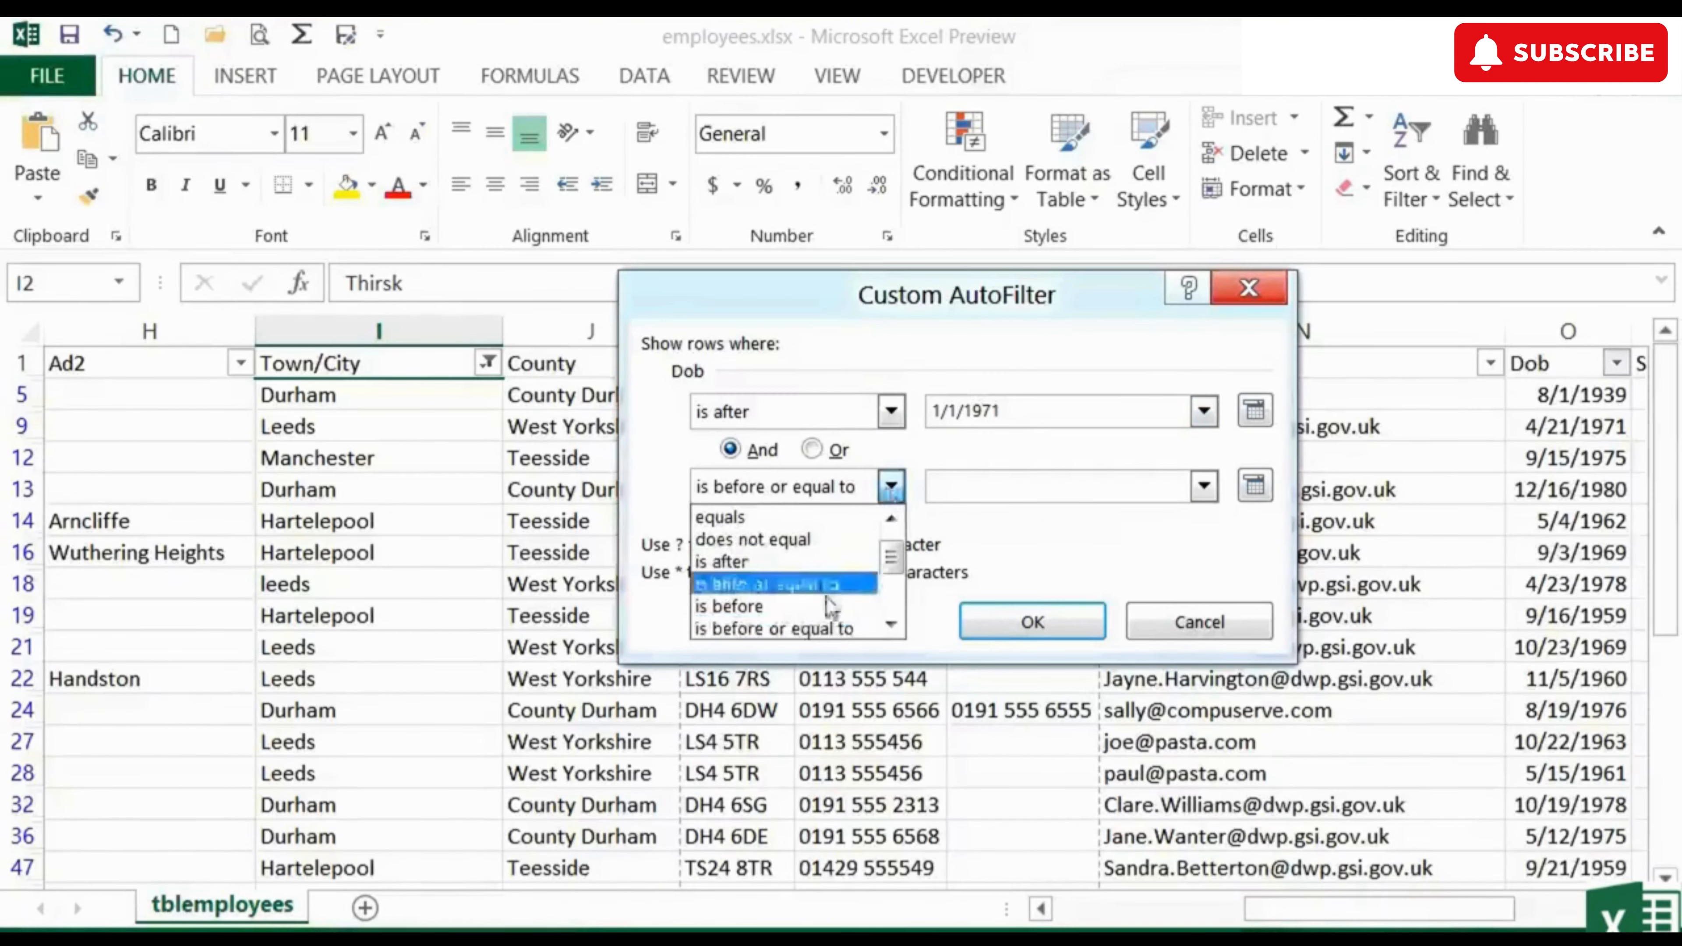
pyautogui.click(748, 600)
pyautogui.click(1000, 488)
pyautogui.write('12/')
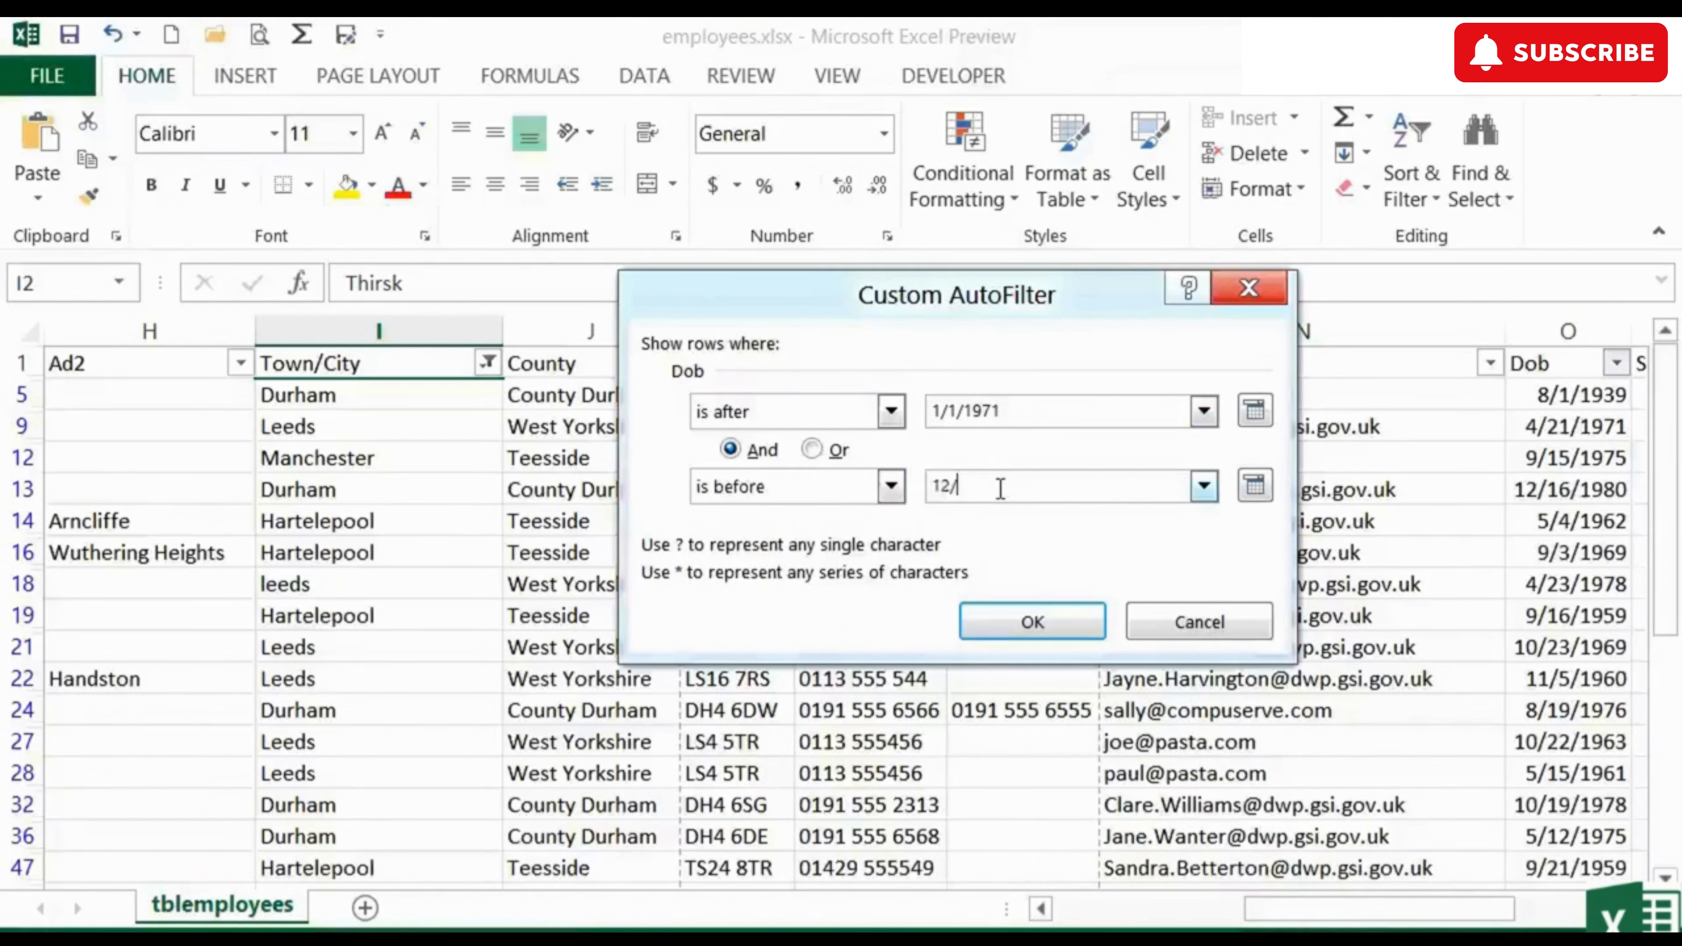
pyautogui.write('31/1978')
pyautogui.click(1032, 623)
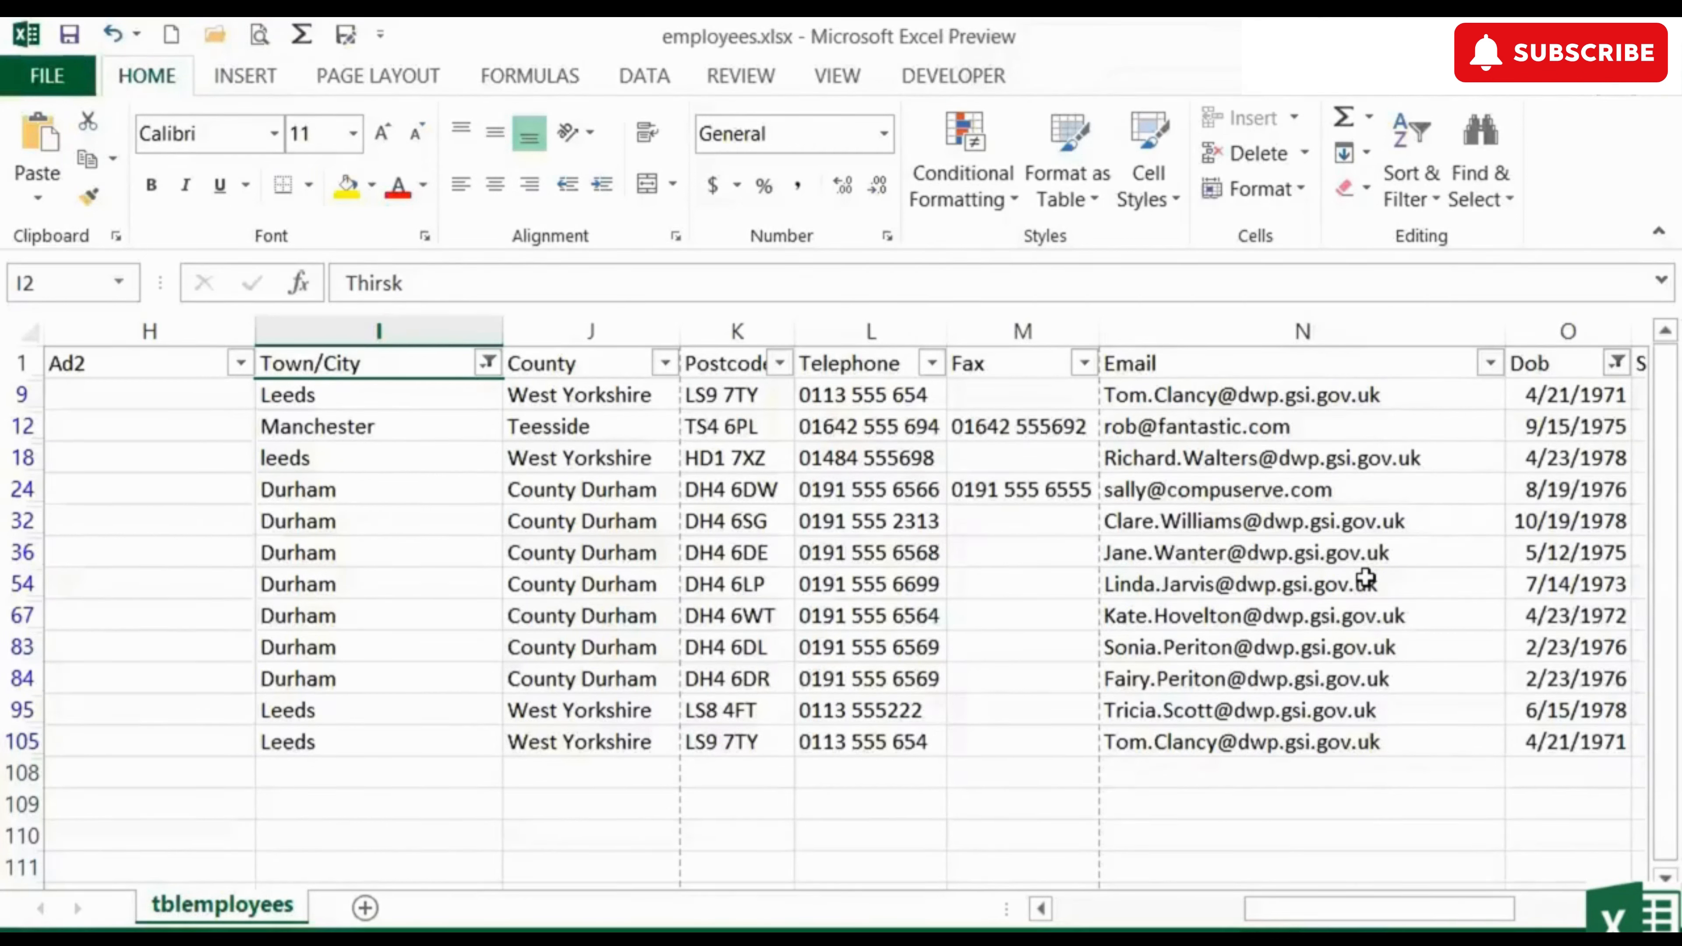
# - Clear the filter from the Town/City column
pyautogui.click(488, 364)
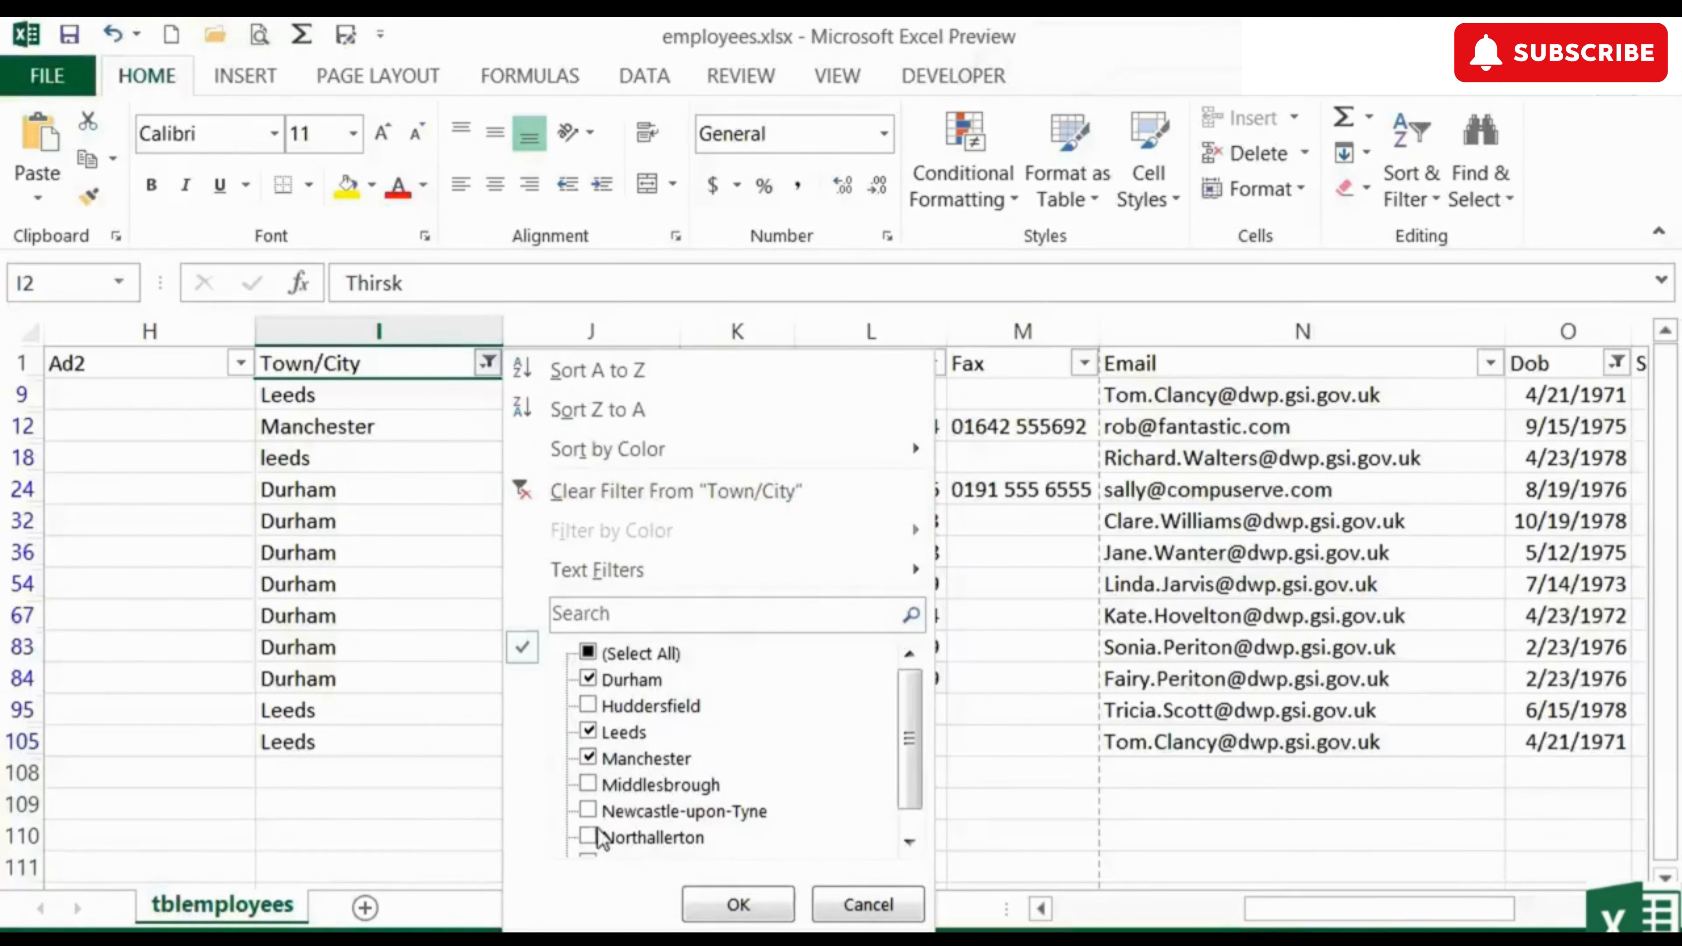
pyautogui.click(674, 494)
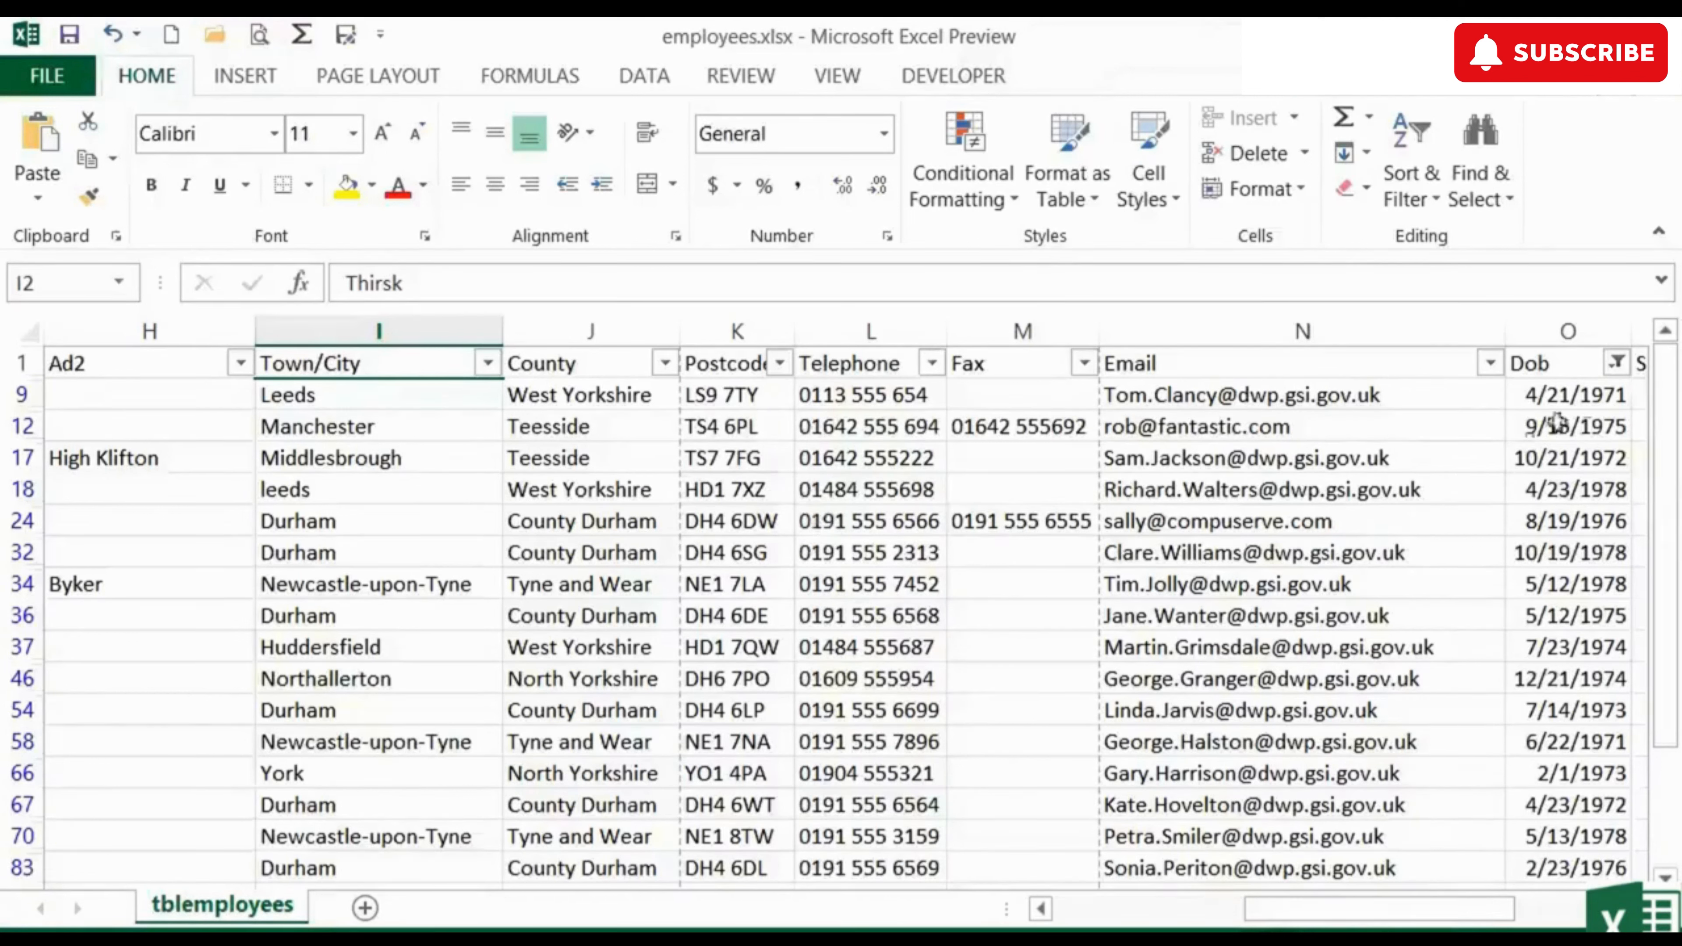
# - Review the Dob column's Between filter criteria and close them without making changes
pyautogui.click(1616, 361)
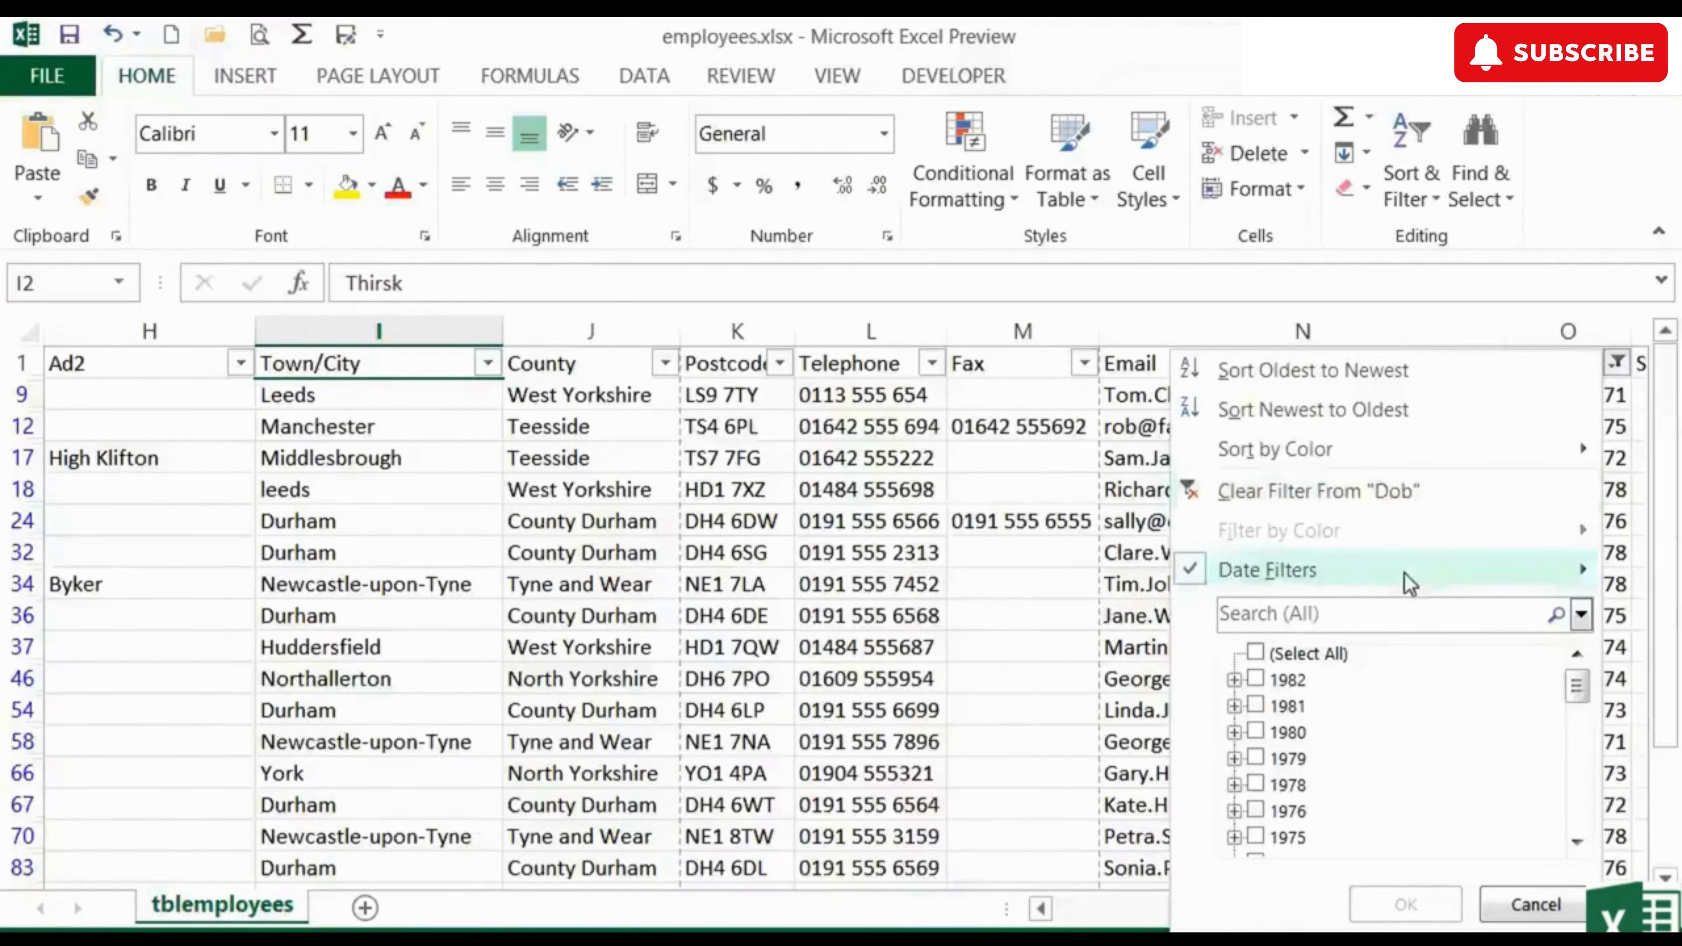
pyautogui.moveTo(1408, 581)
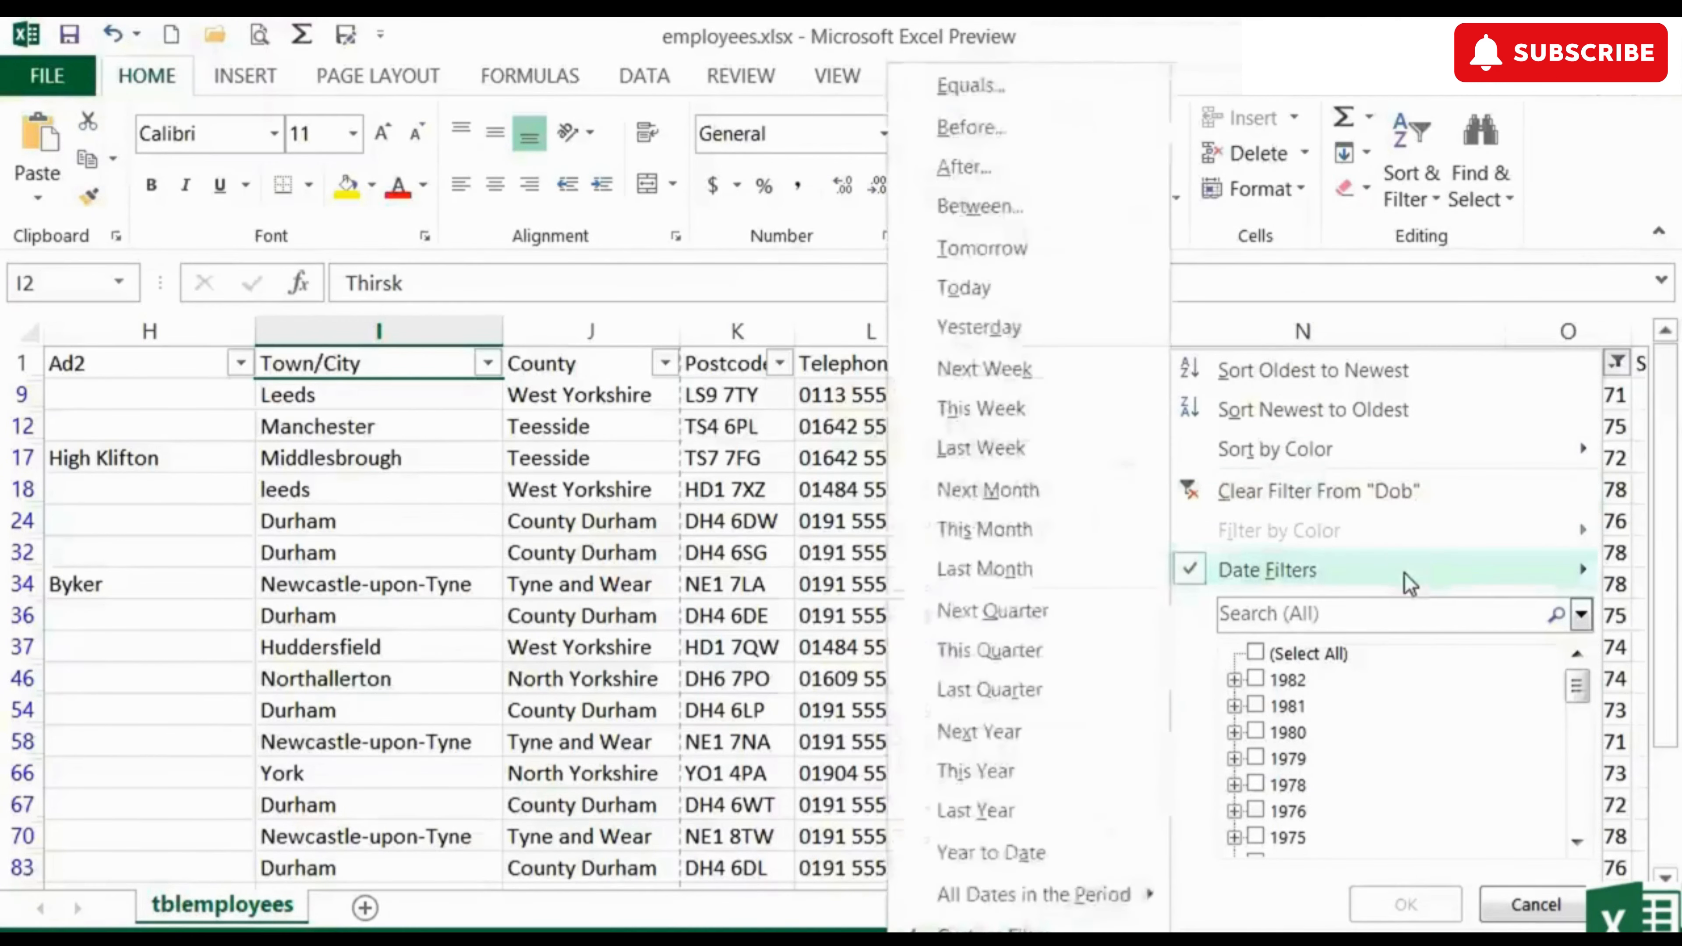
pyautogui.click(1015, 211)
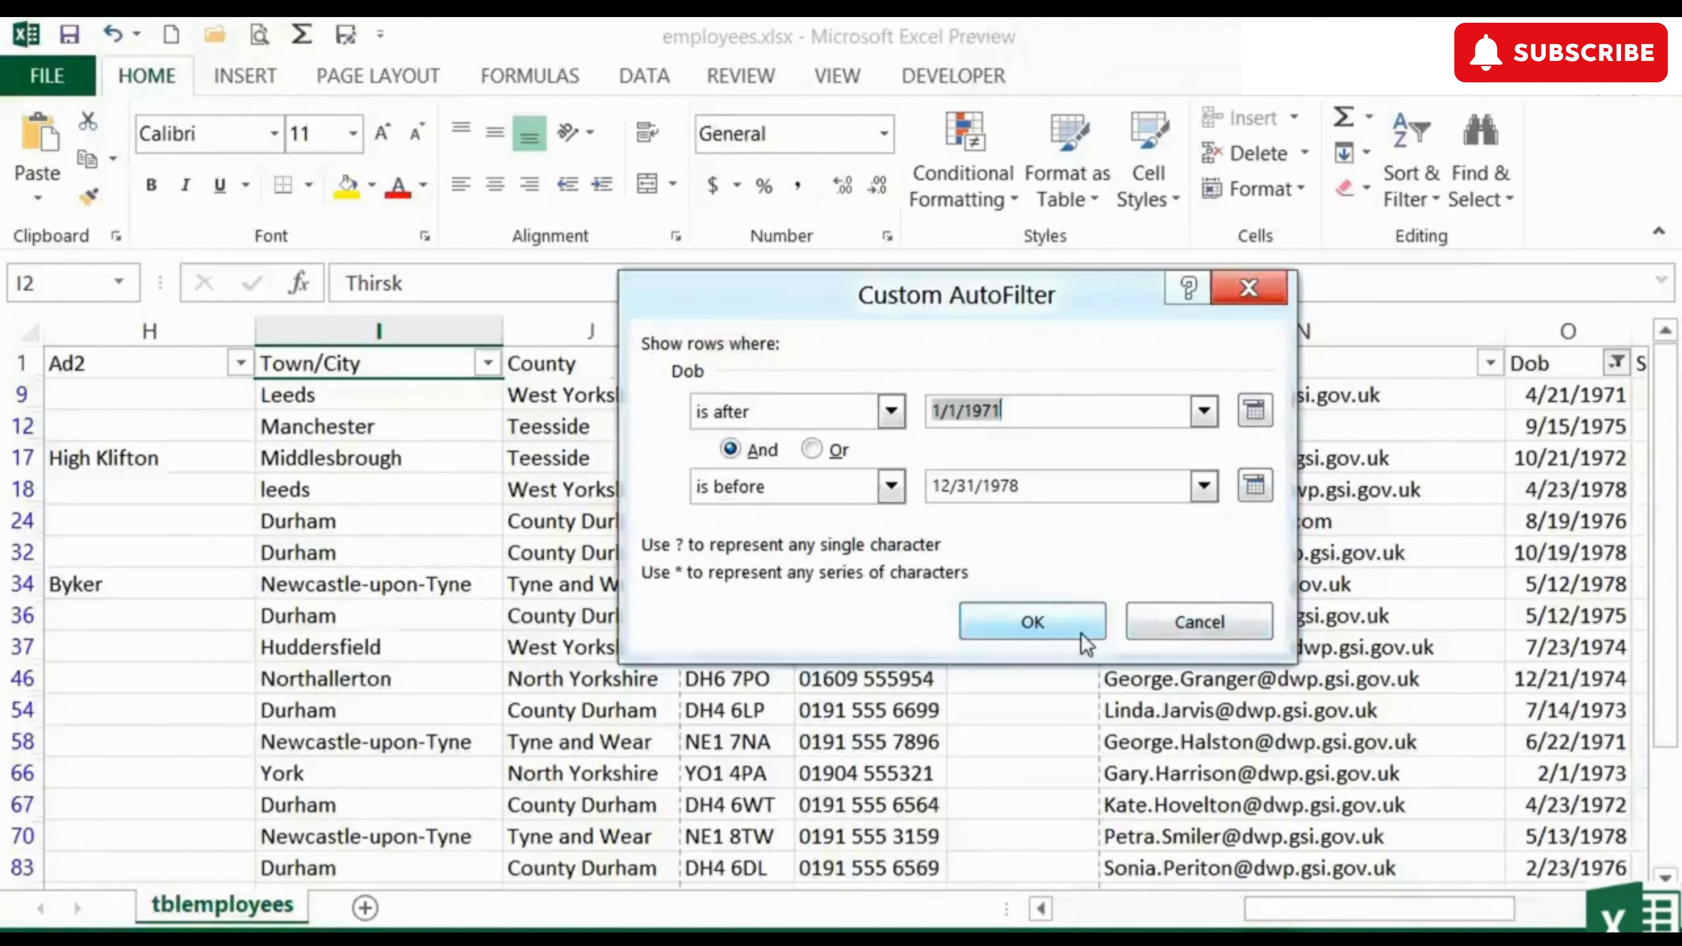
pyautogui.click(1182, 625)
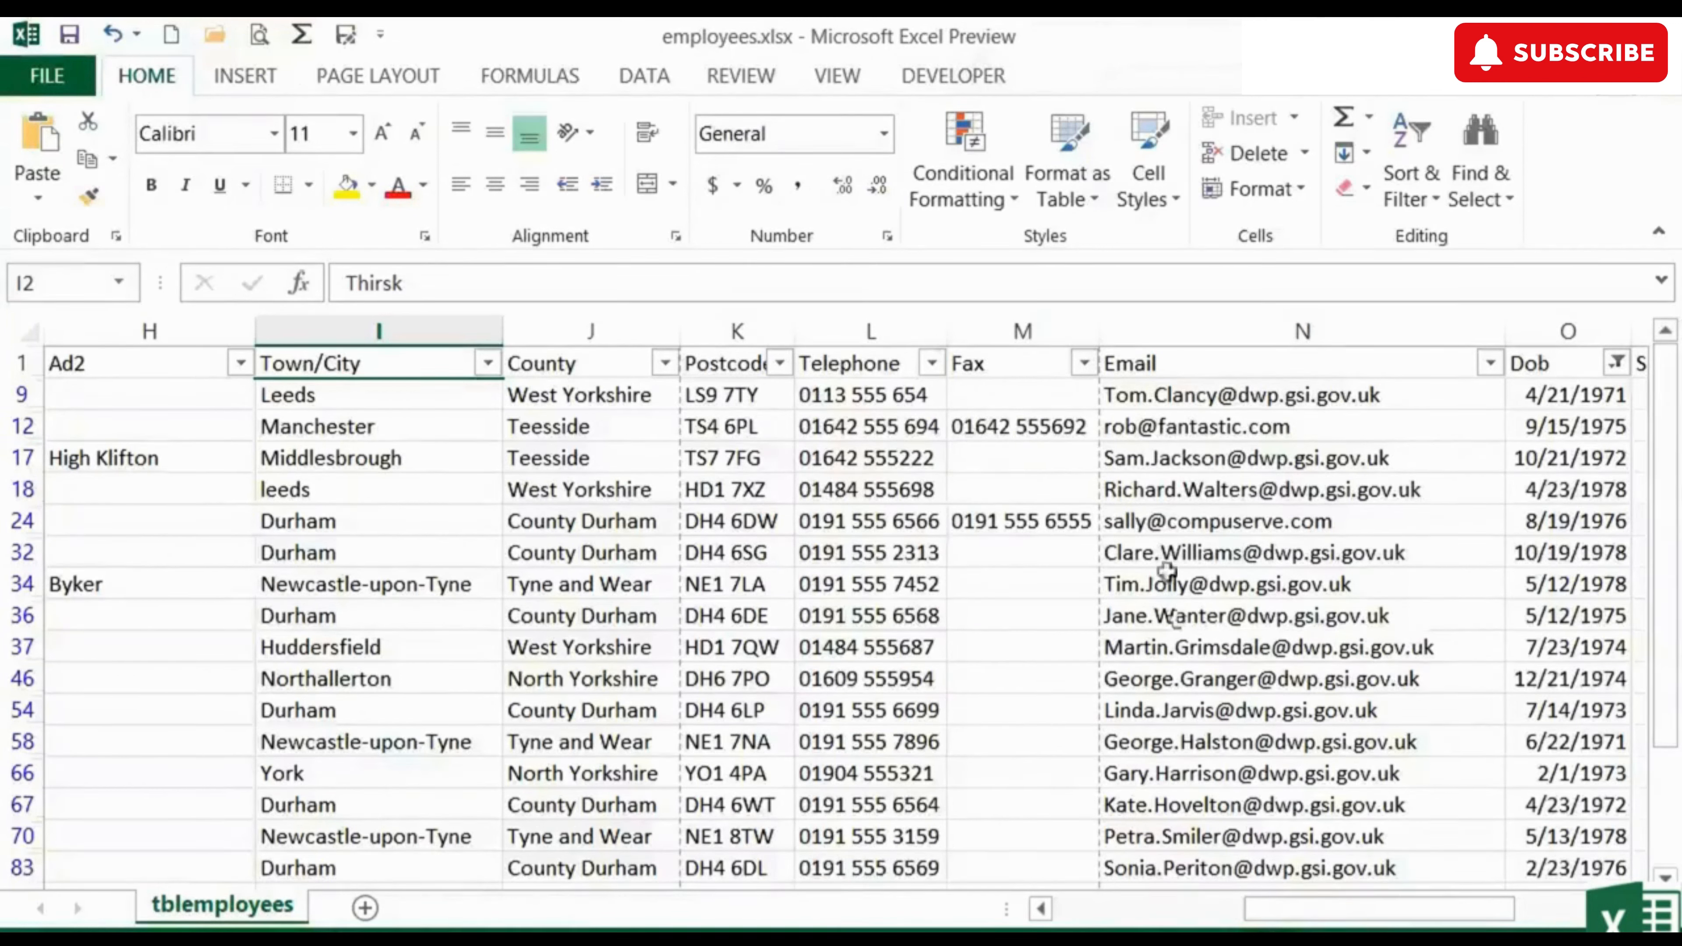
# - Clear all remaining filters from the employee list and turn filtering off
pyautogui.click(1415, 202)
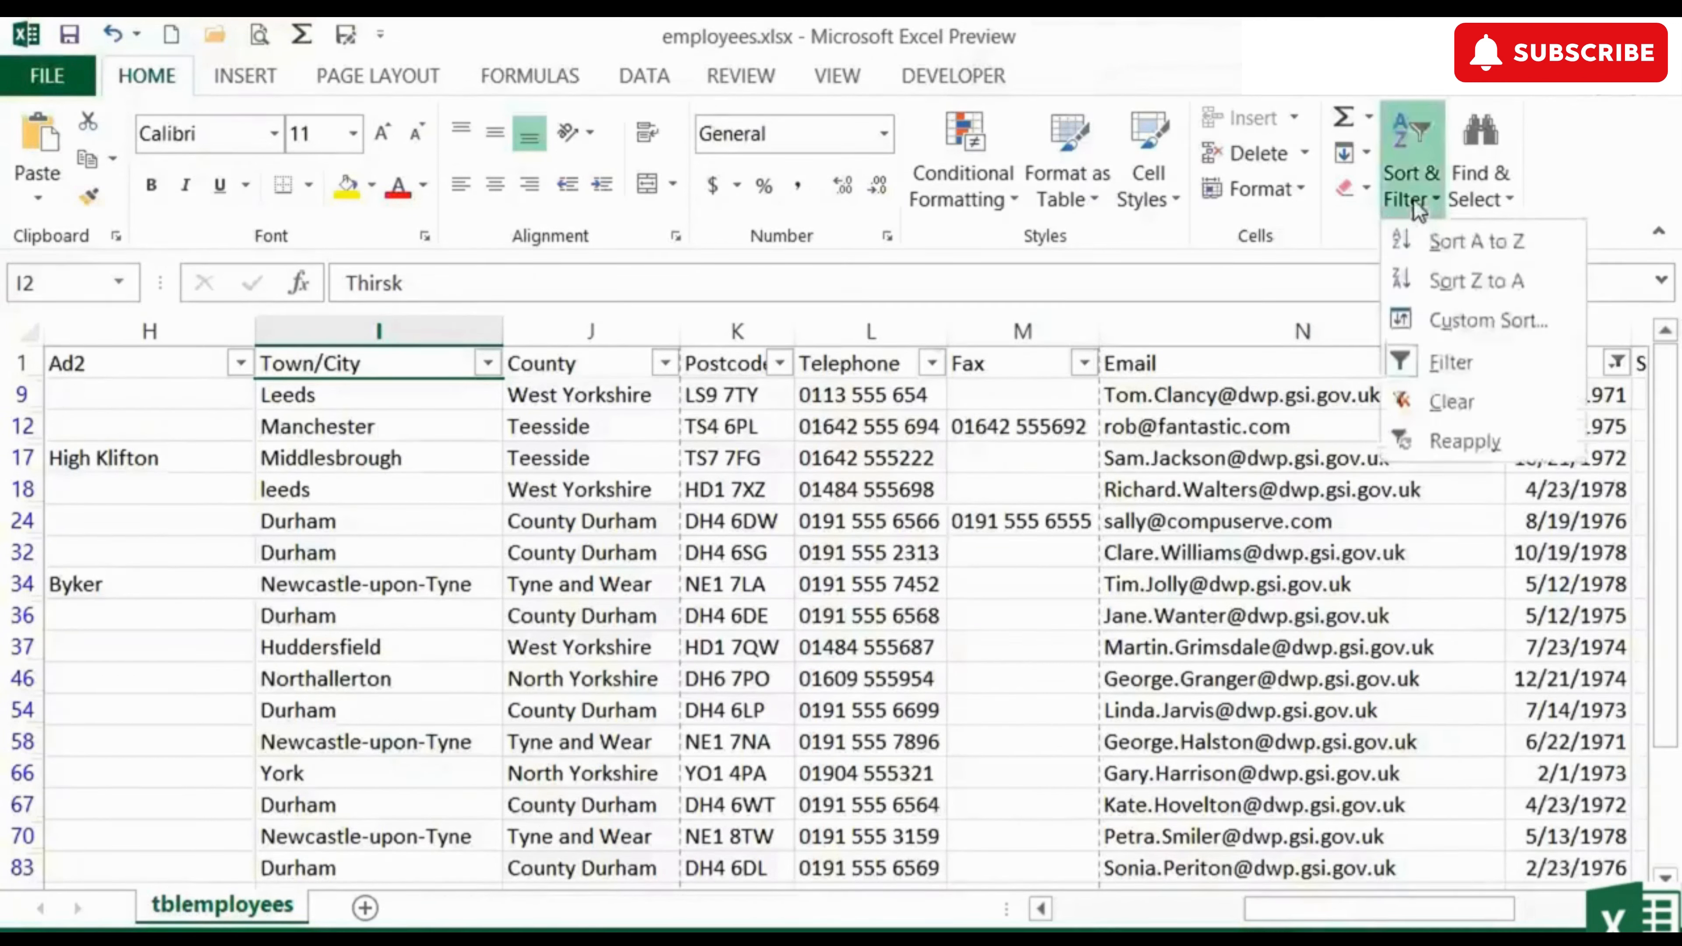
pyautogui.click(1452, 402)
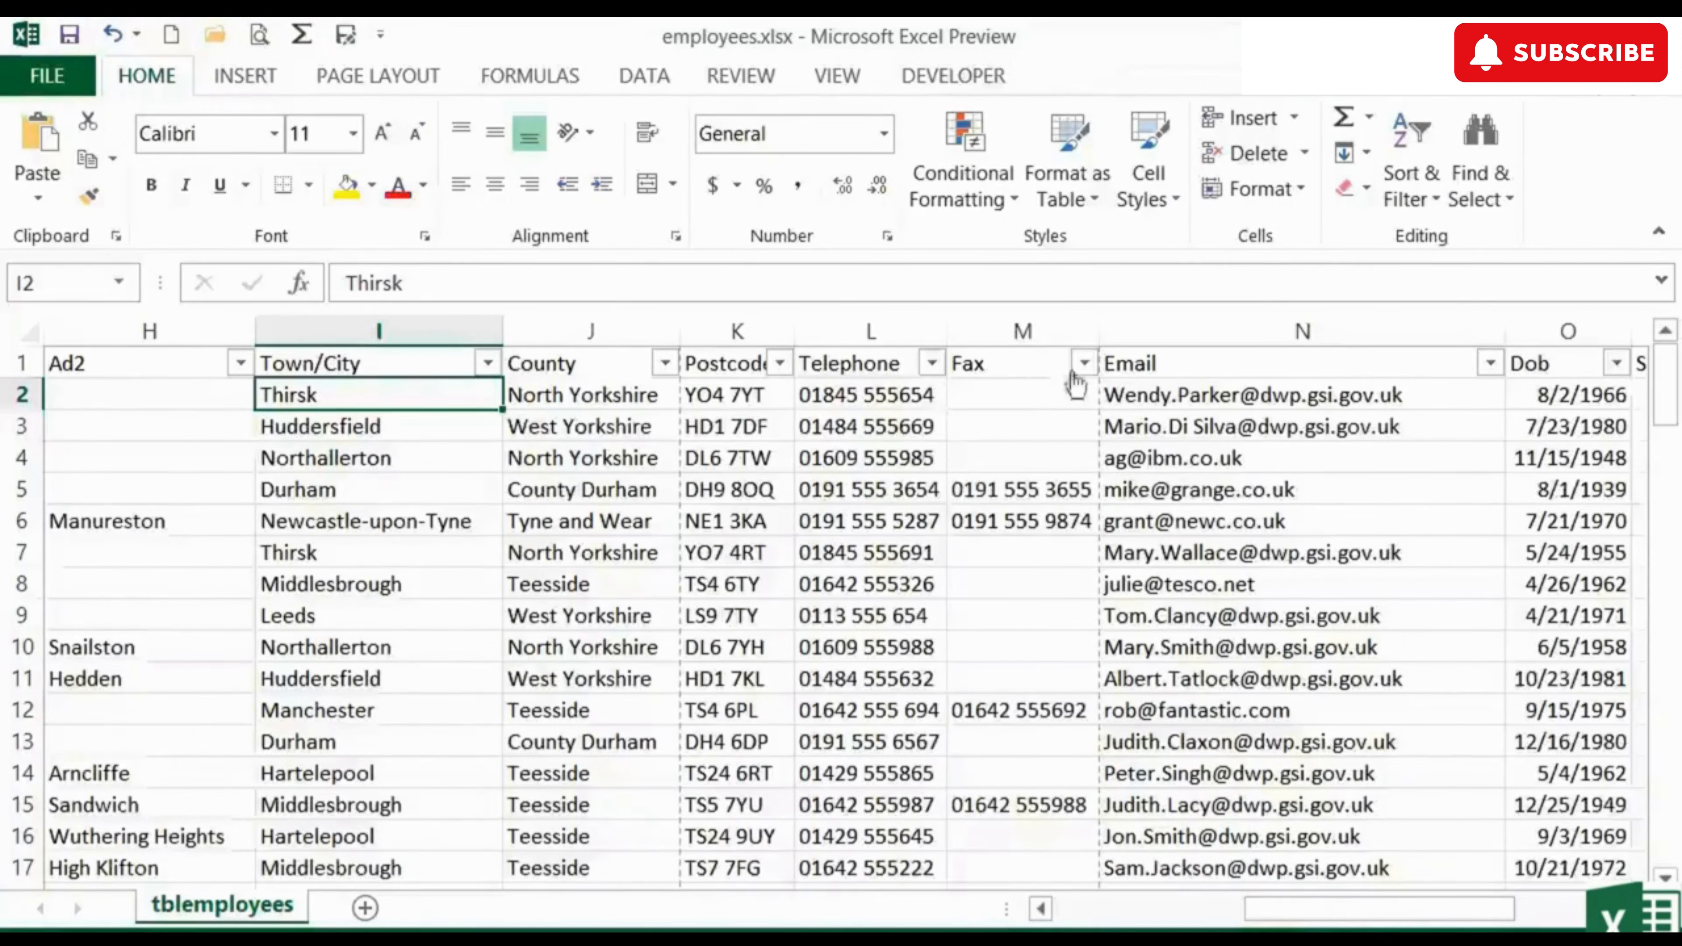
pyautogui.click(1412, 199)
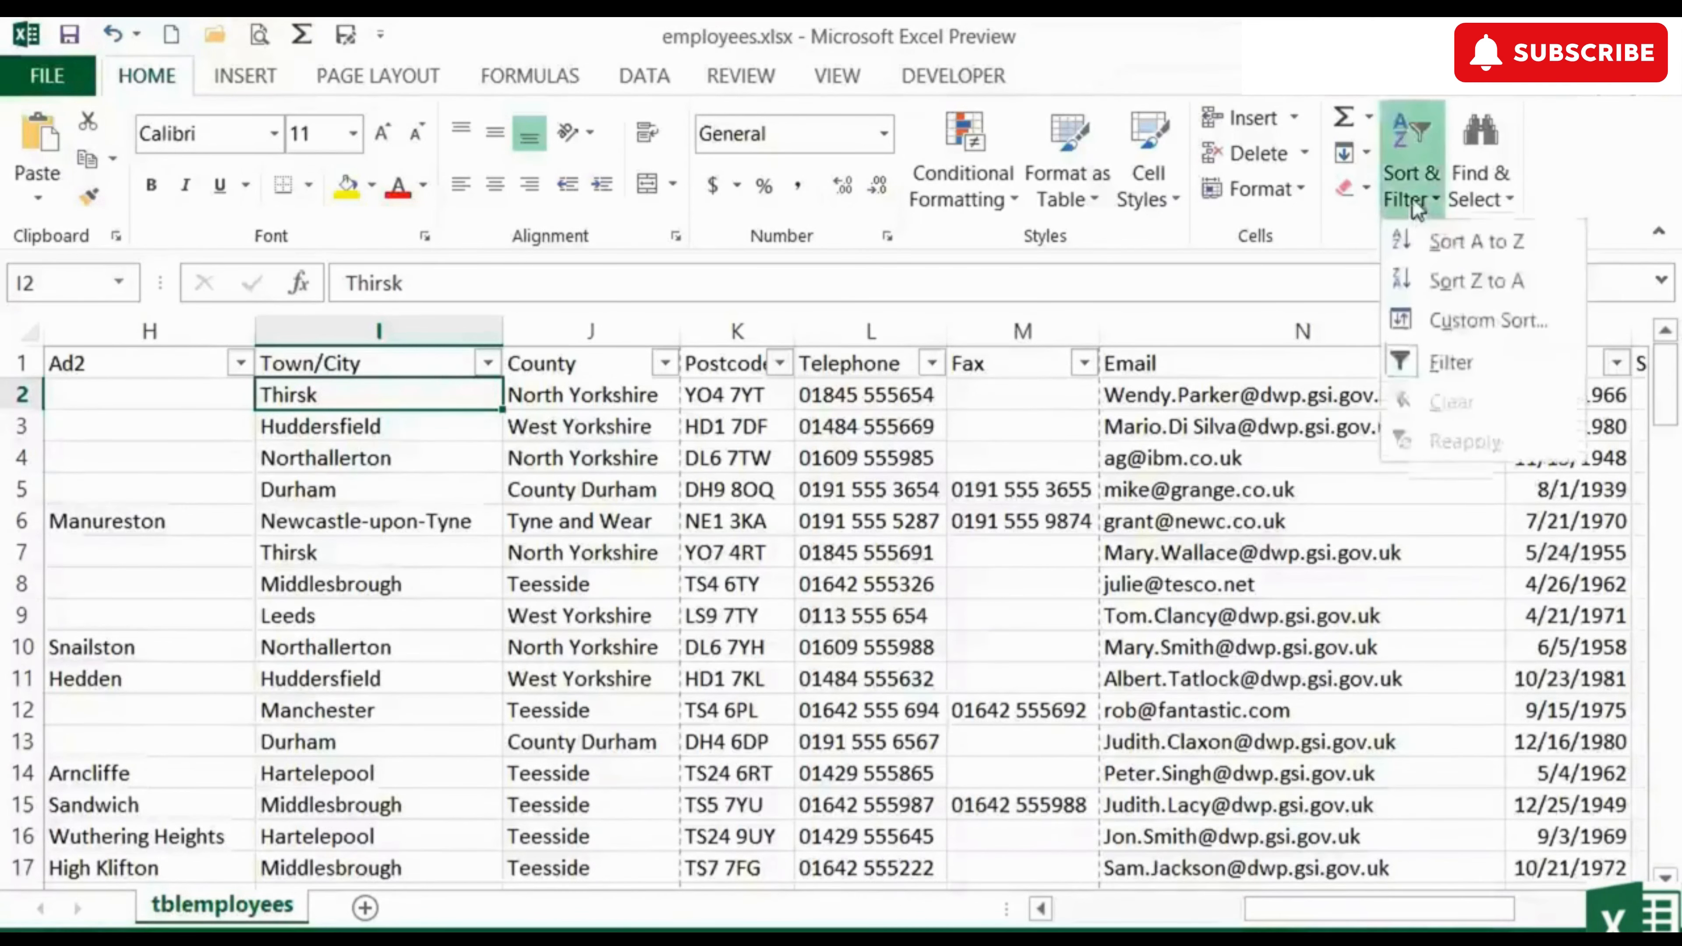
pyautogui.click(1450, 363)
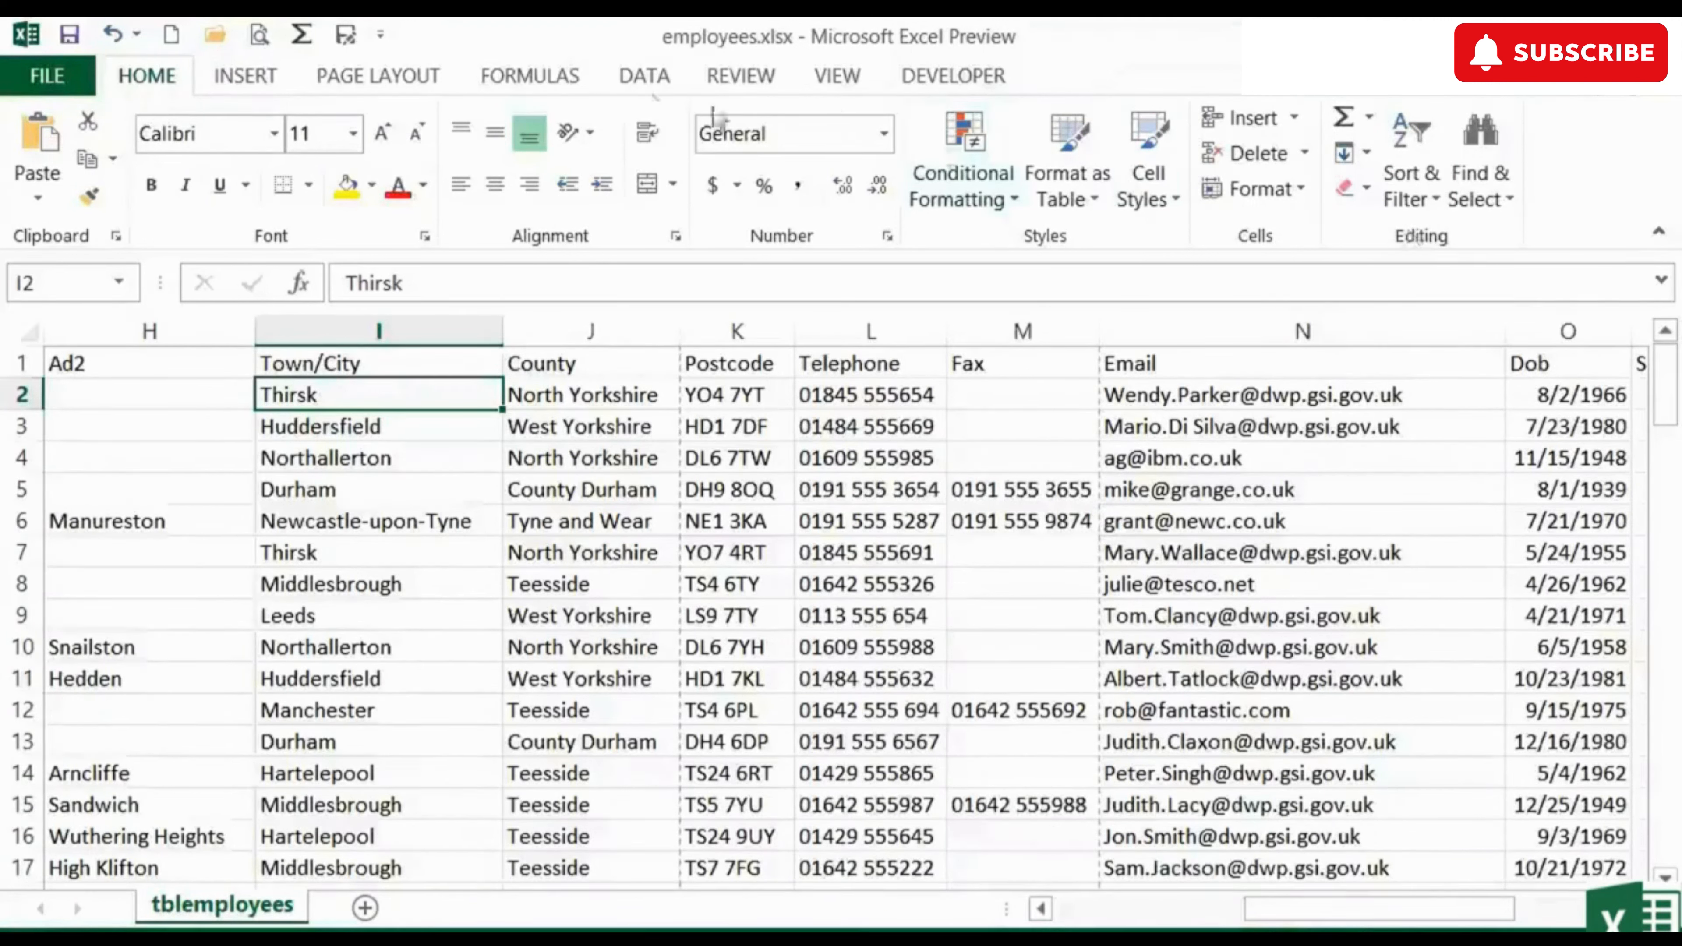
# - Turn filtering back on for the employee list's header row
pyautogui.click(652, 80)
pyautogui.click(770, 155)
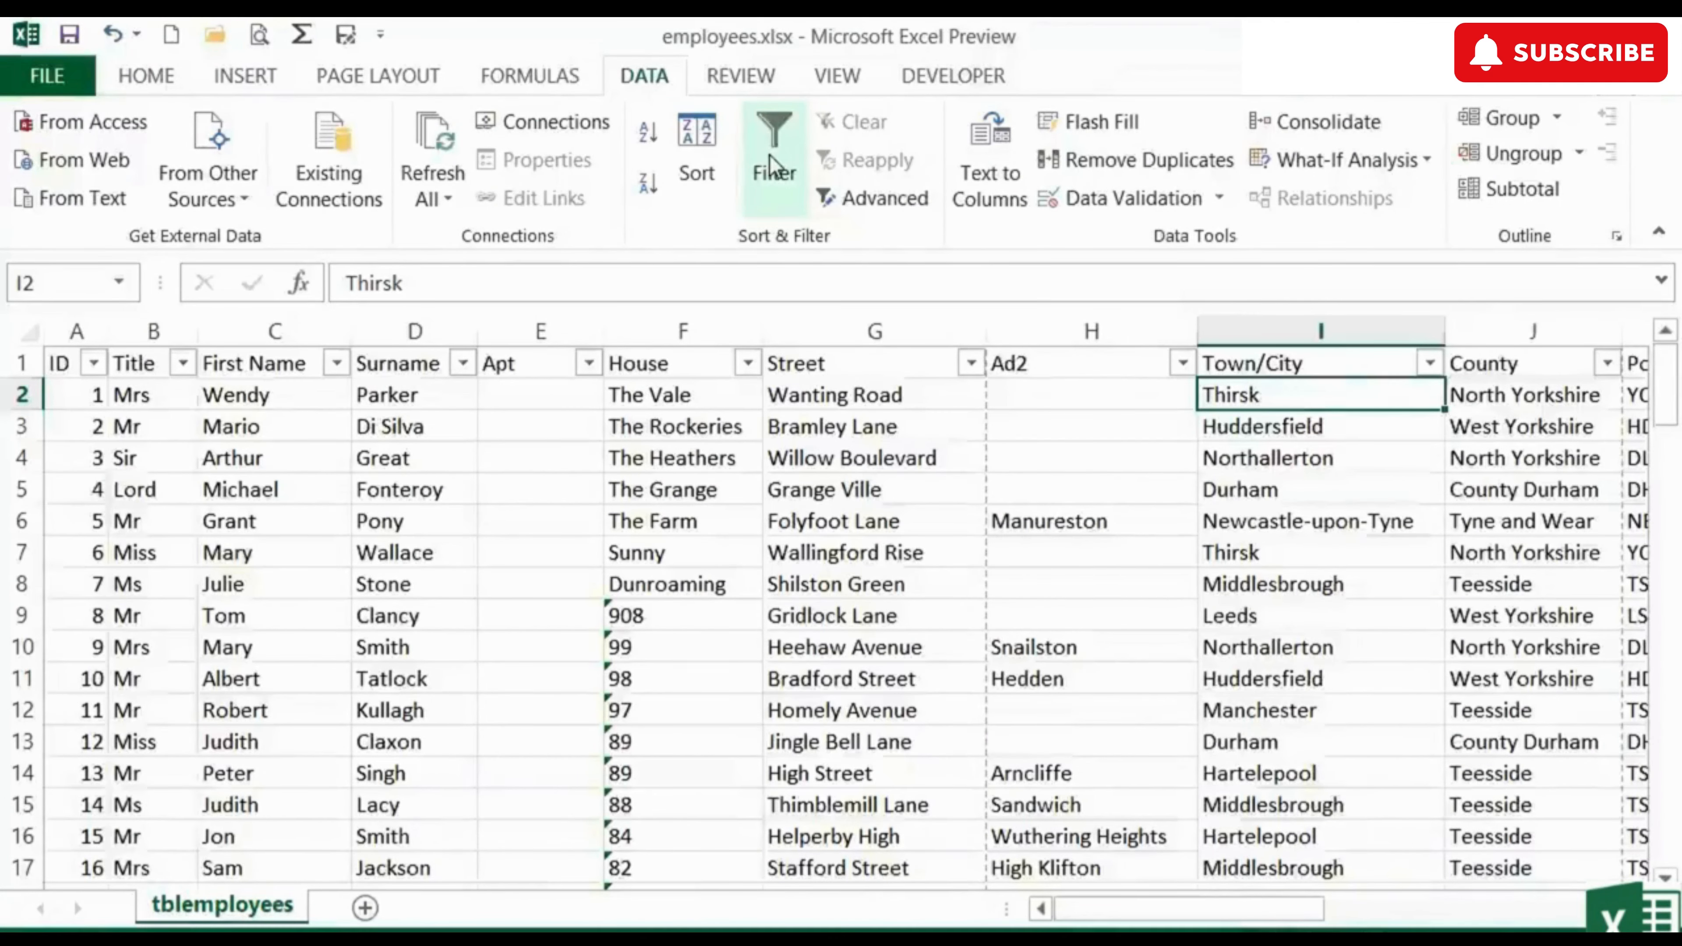
# - Filter the employee list's Salary column to show only salaries less than 20000
pyautogui.moveTo(1314, 913); pyautogui.dragTo(1540, 914)
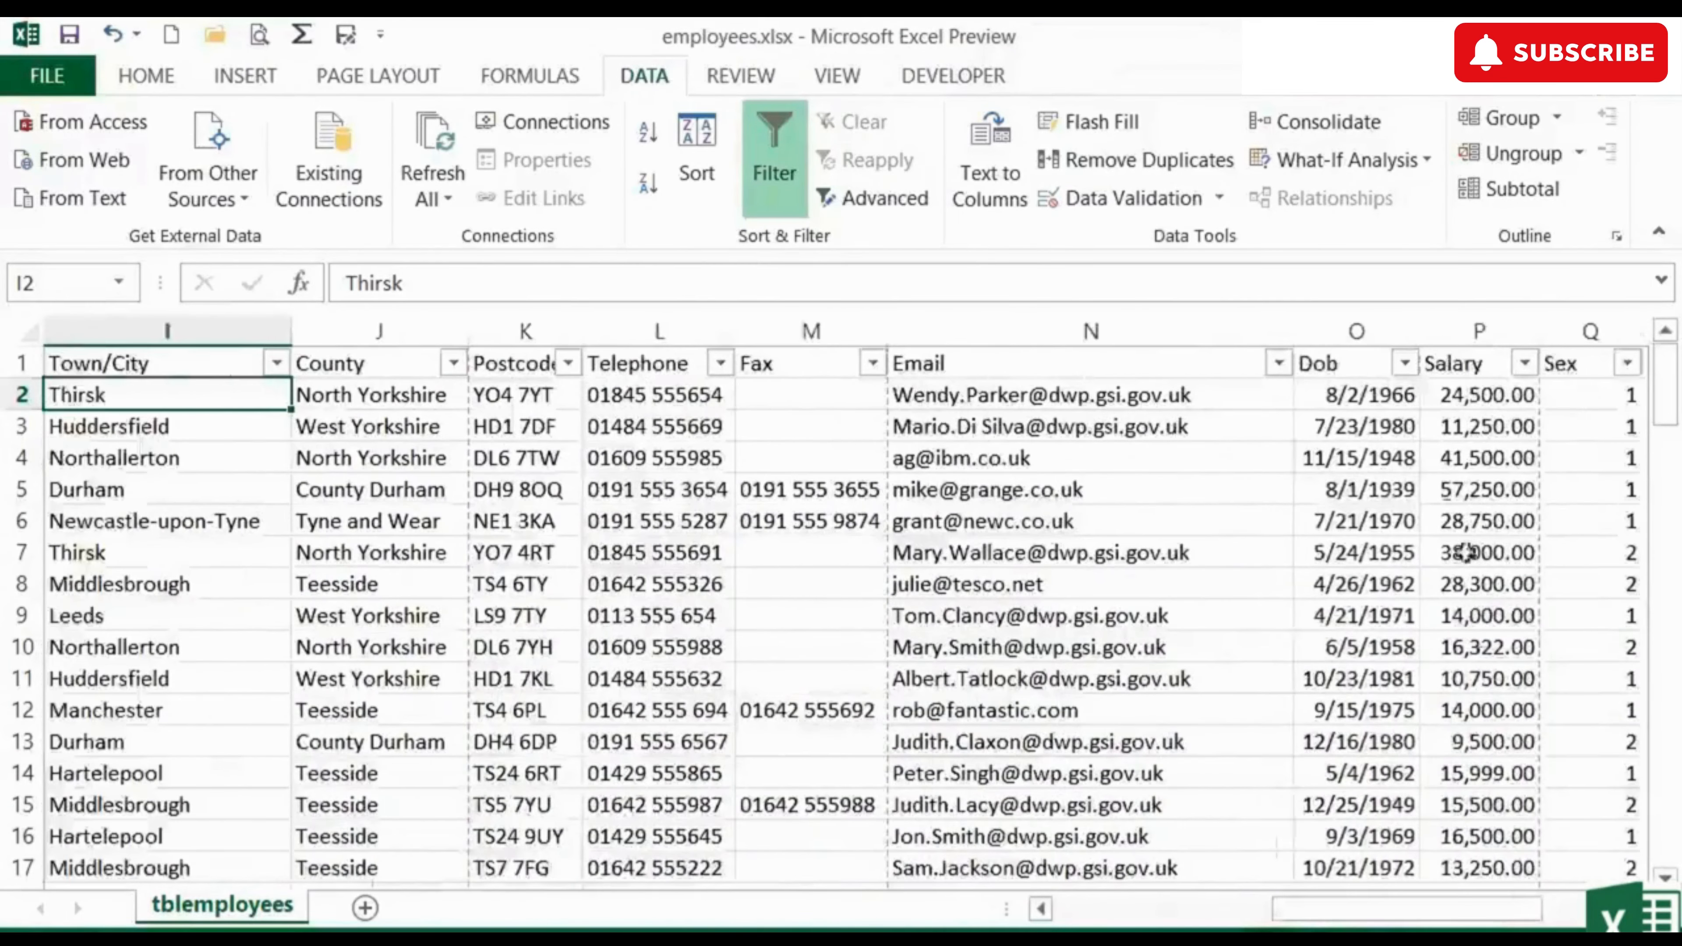
pyautogui.click(1523, 363)
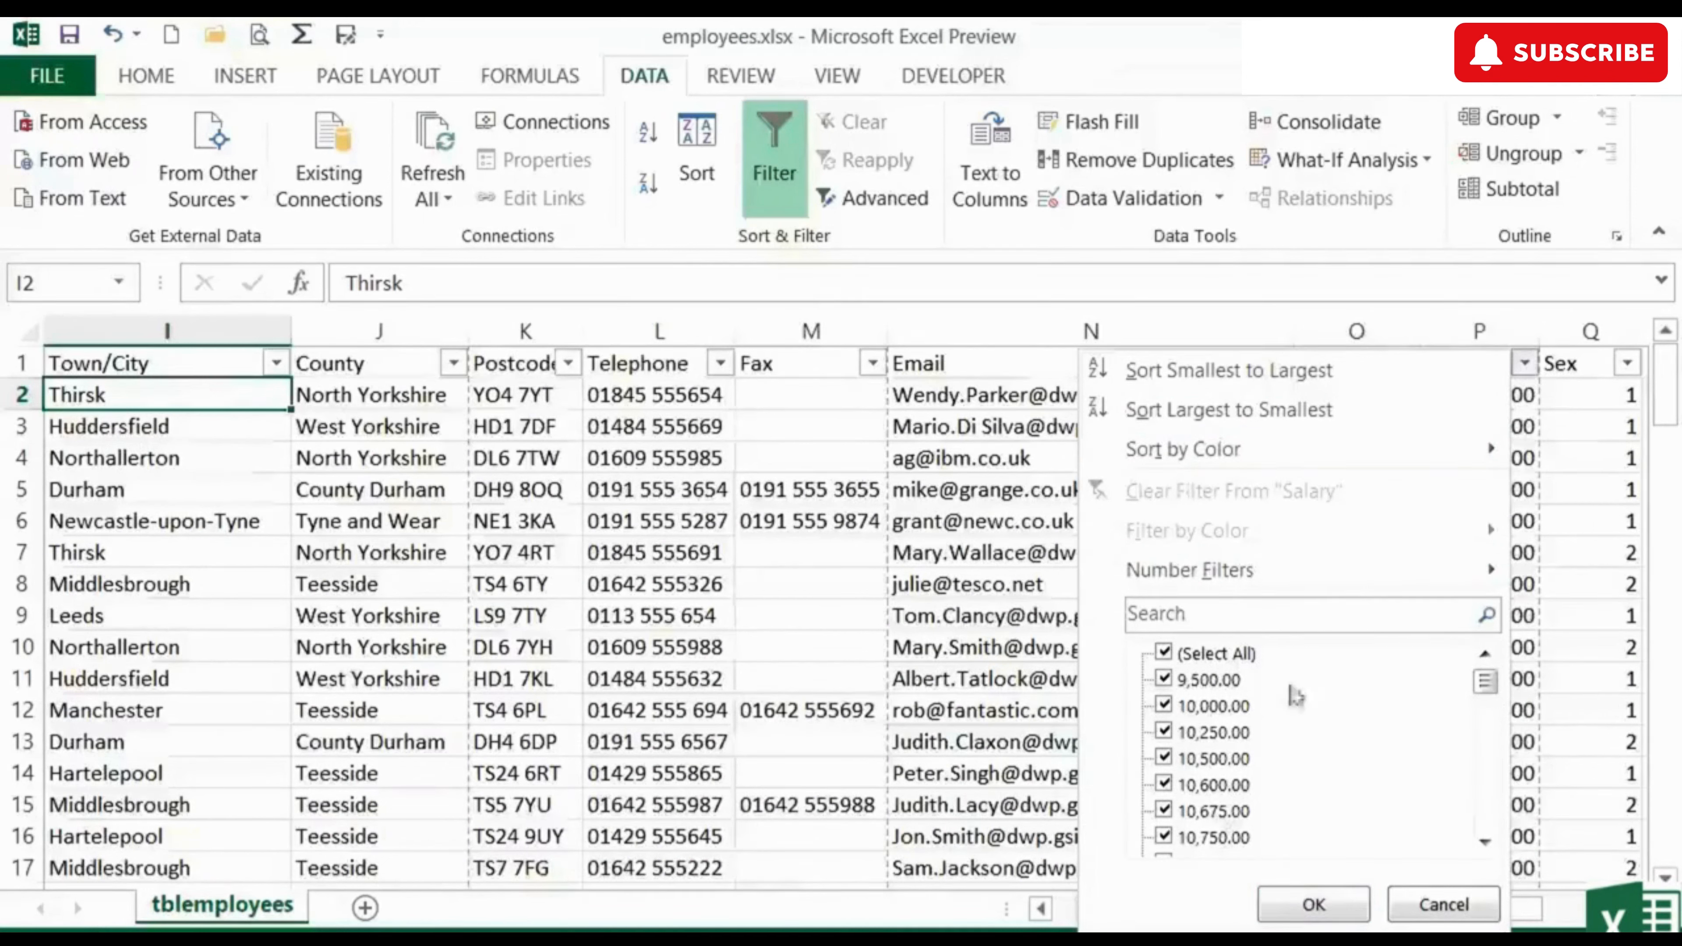
pyautogui.moveTo(1303, 574)
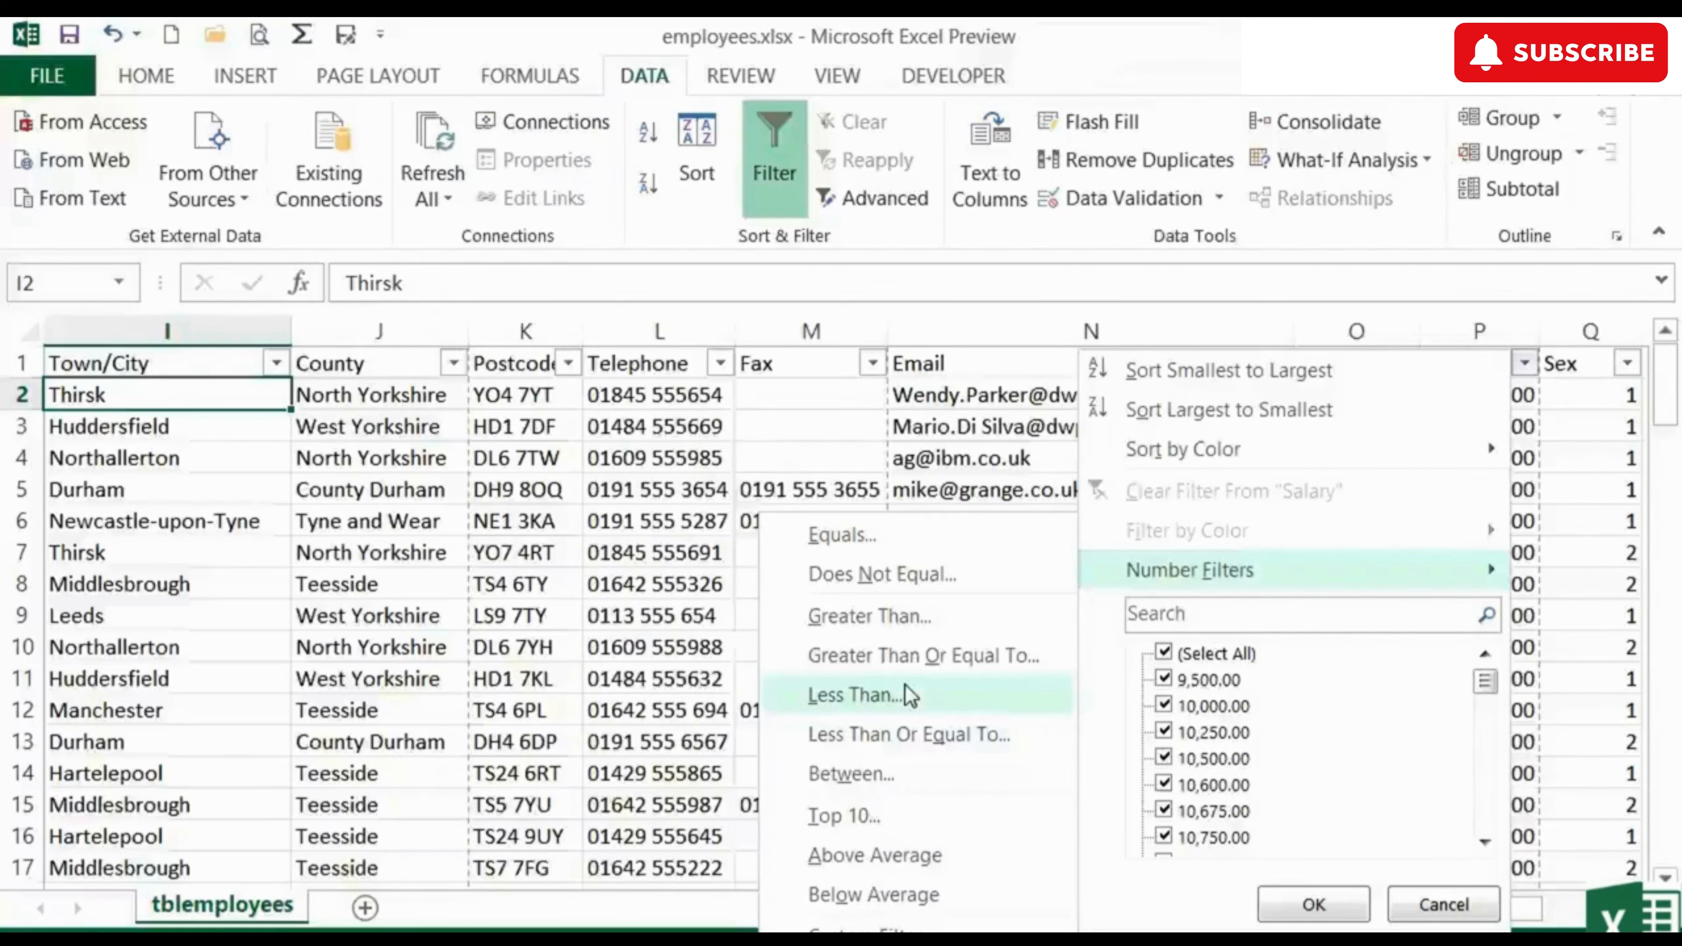
pyautogui.click(885, 697)
pyautogui.write('20000')
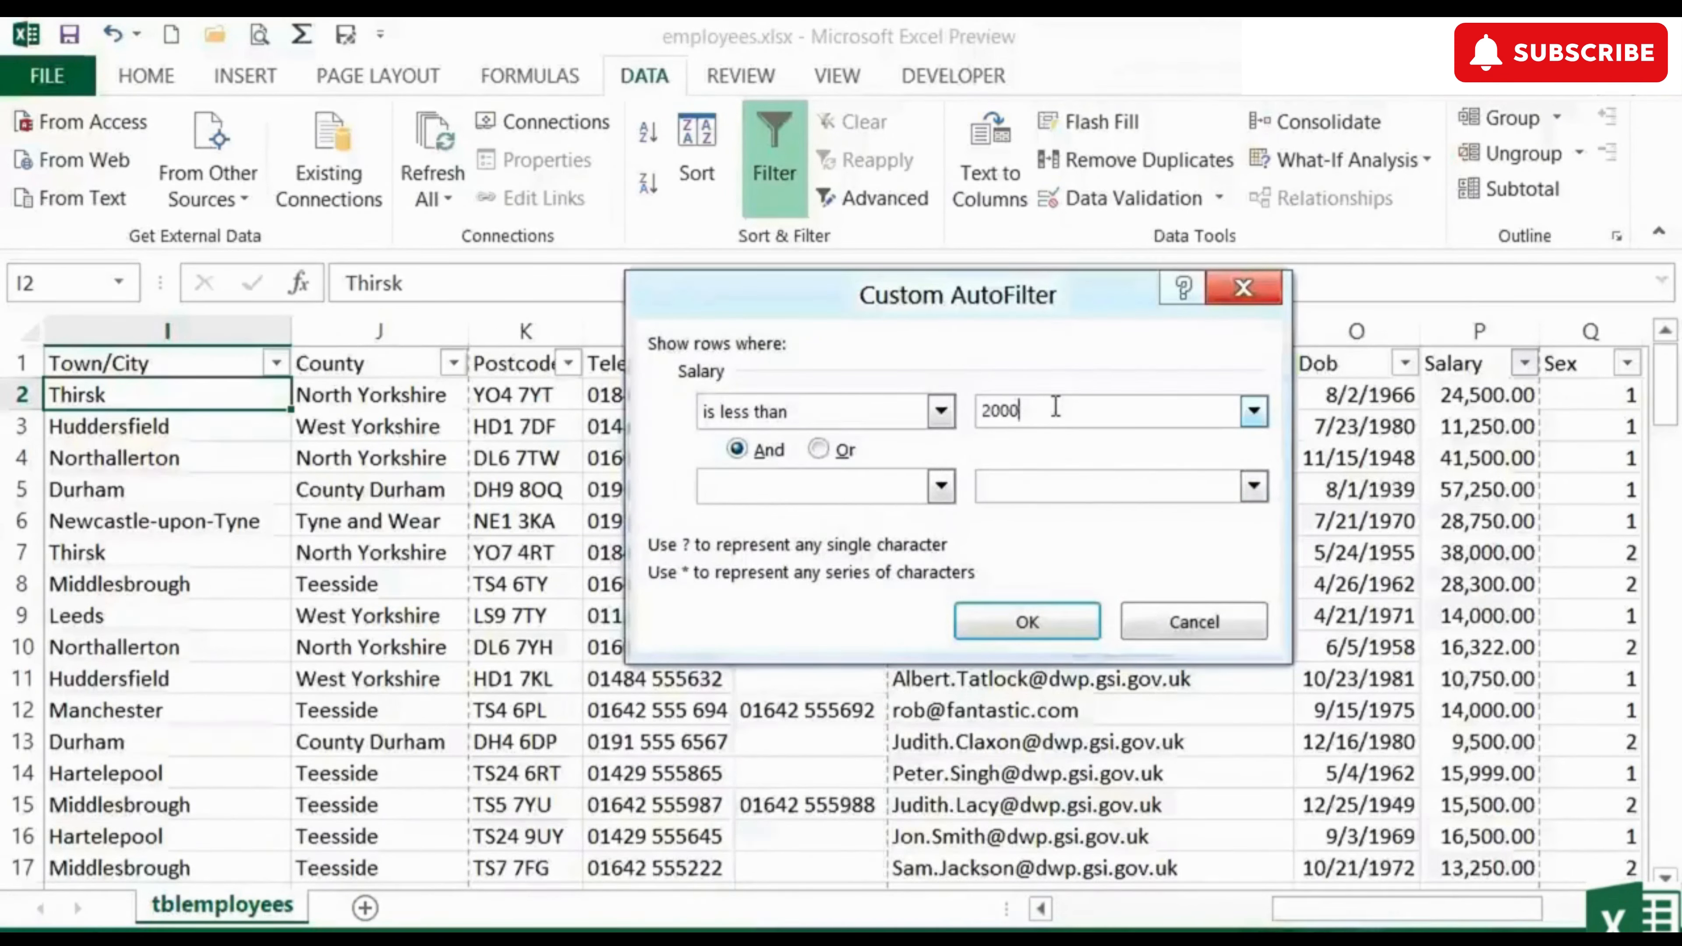
pyautogui.click(1028, 626)
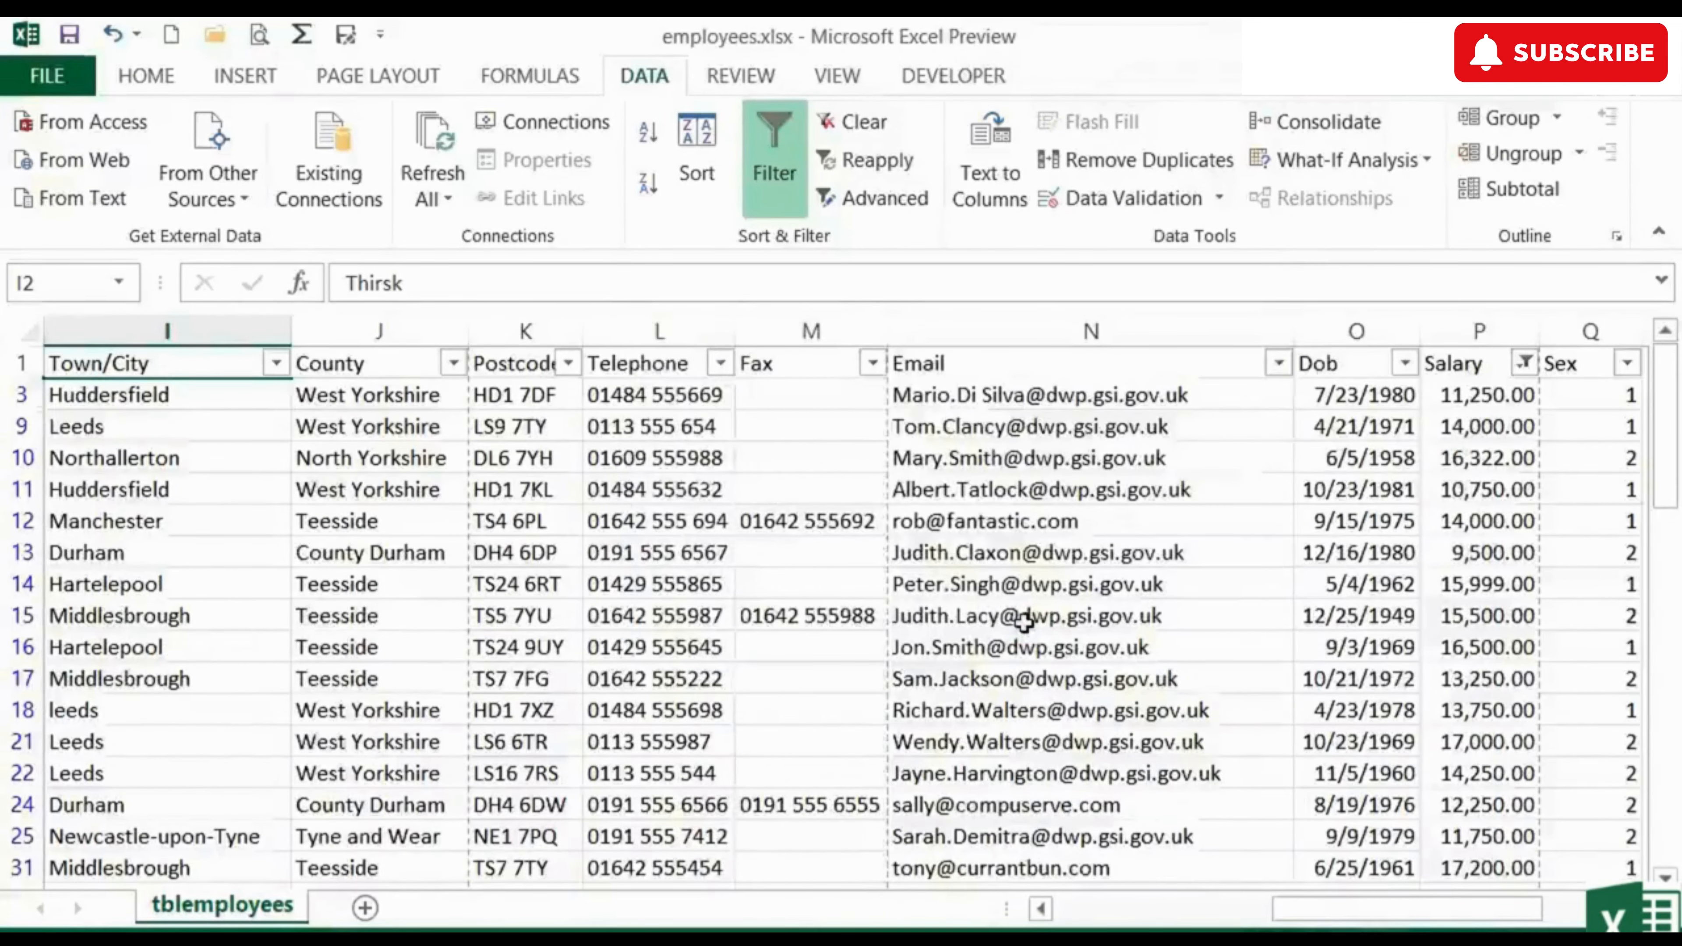
# - Filter the Sex column to show only rows with the value 1, excluding 2
pyautogui.click(1512, 587)
pyautogui.scroll(-3, 1510, 596)
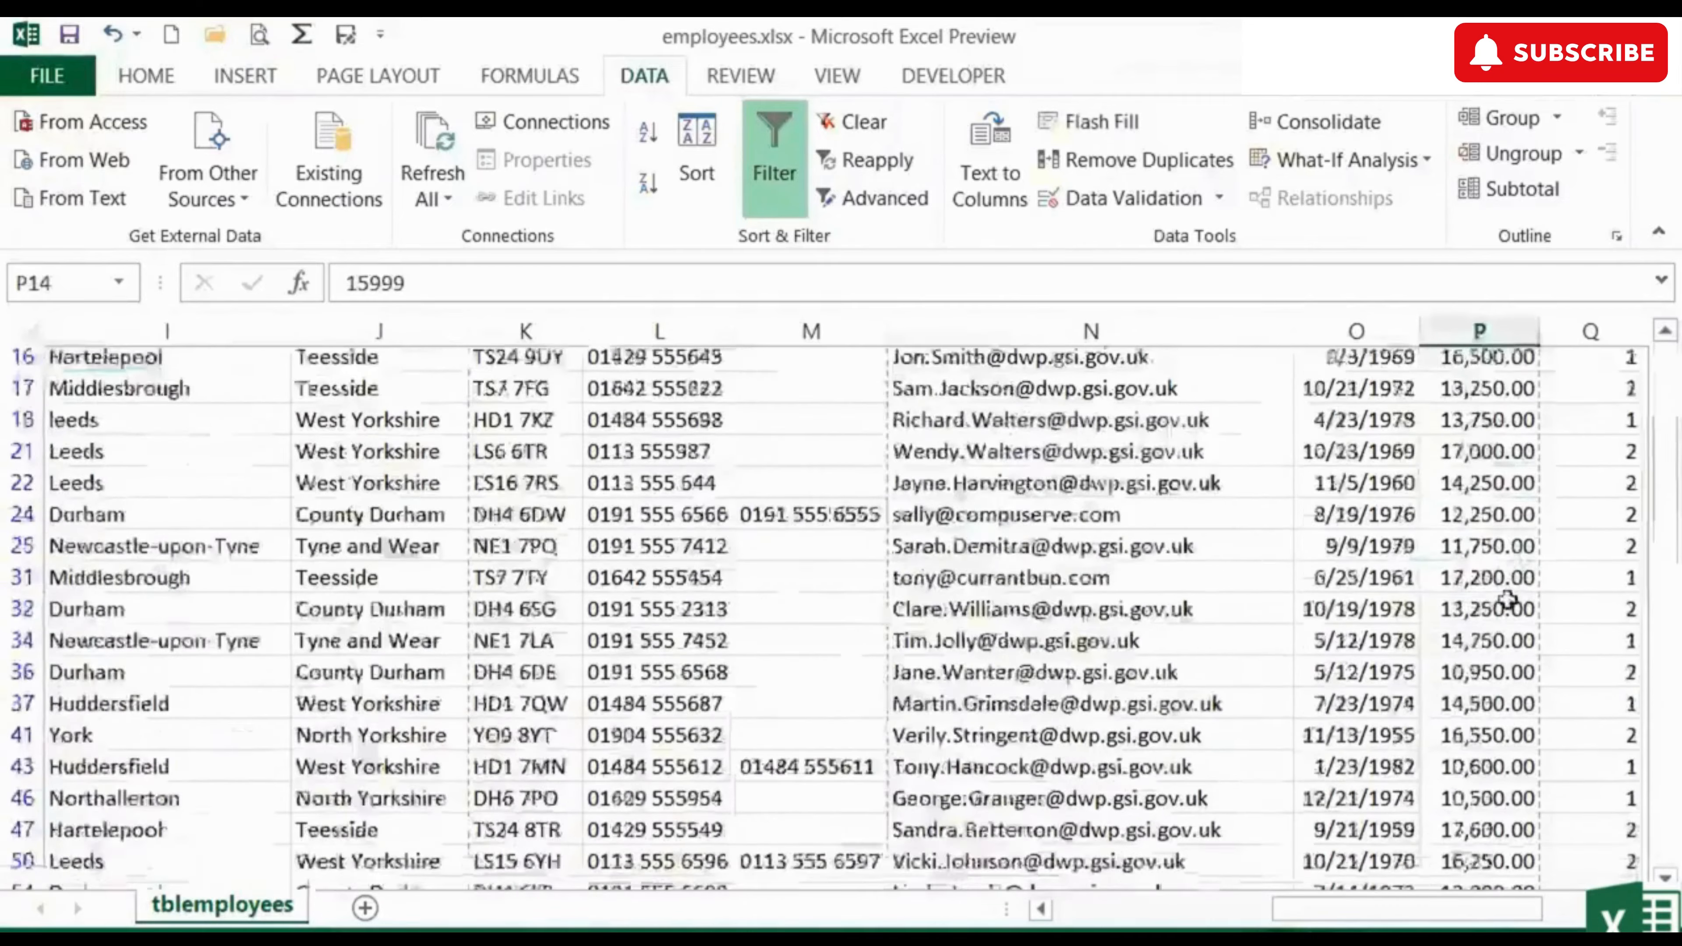
pyautogui.scroll(-3, 1496, 649)
pyautogui.scroll(4, 1490, 666)
pyautogui.click(1493, 656)
pyautogui.scroll(2, 1510, 636)
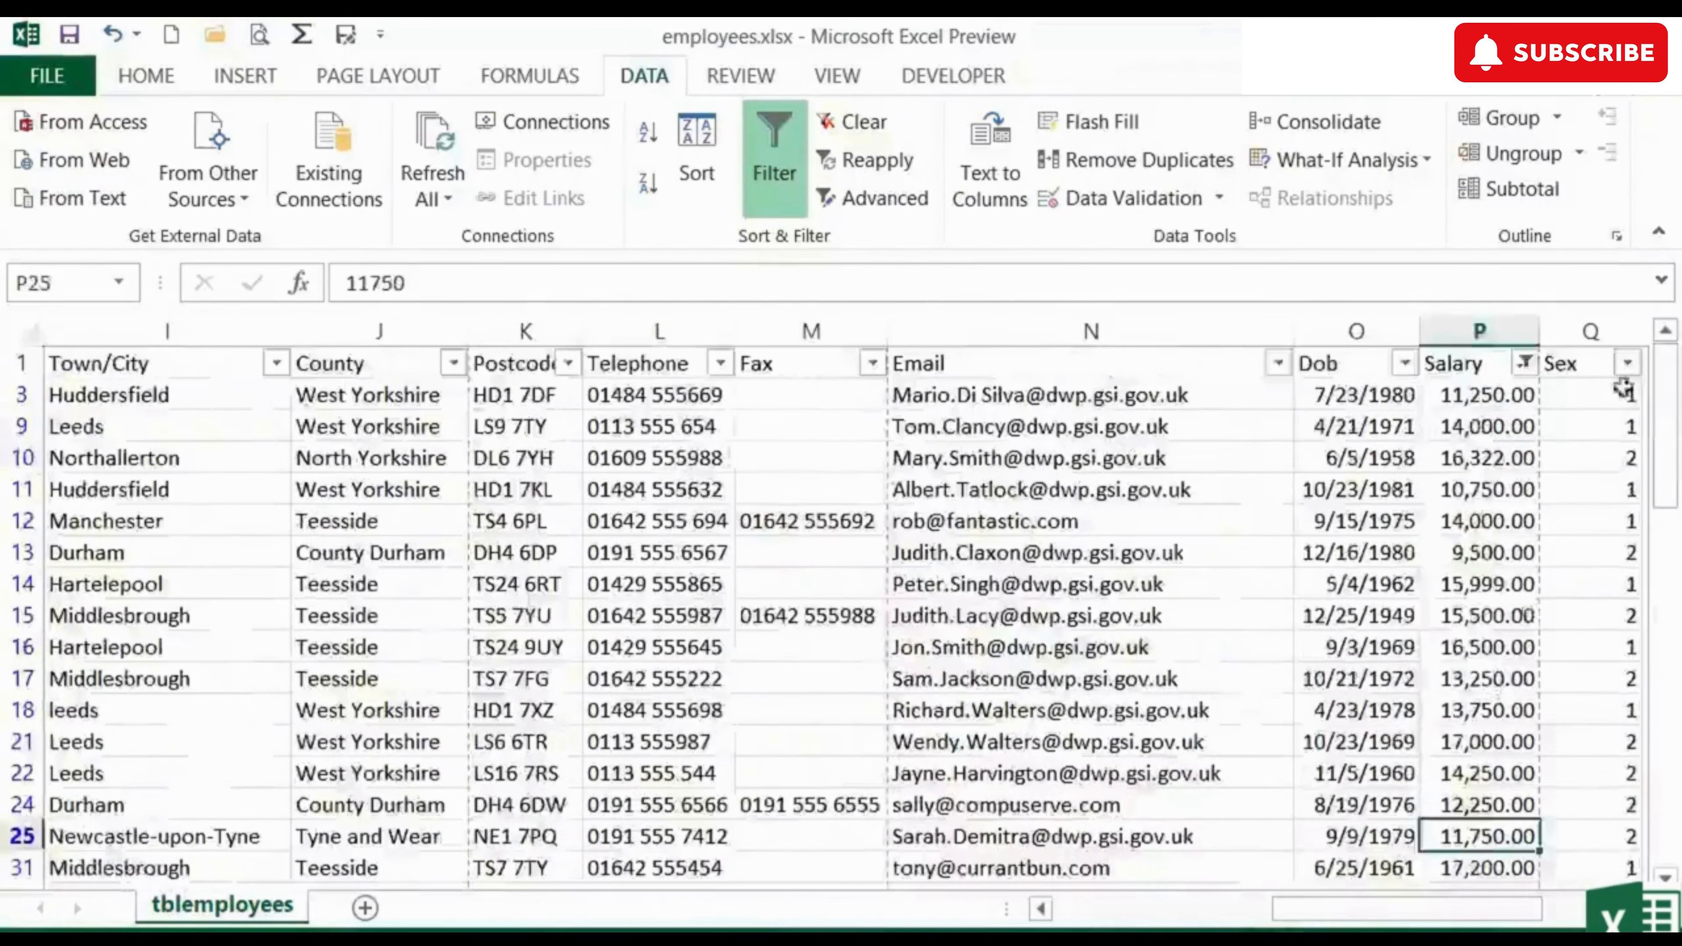
pyautogui.click(1628, 364)
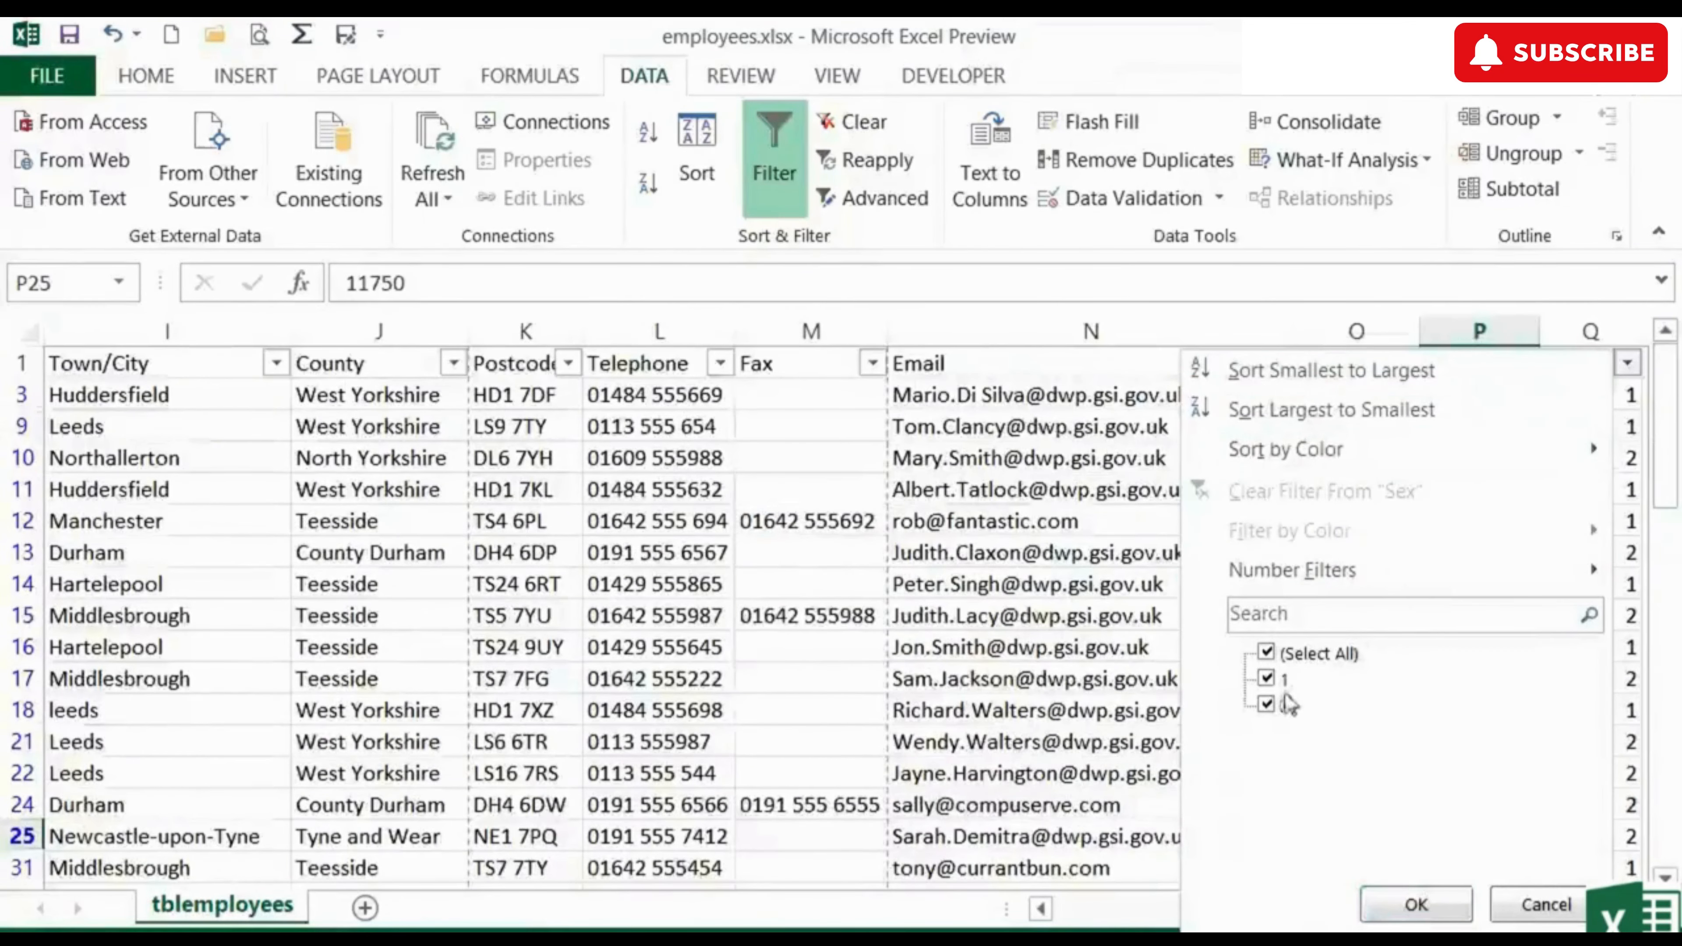
pyautogui.click(1278, 708)
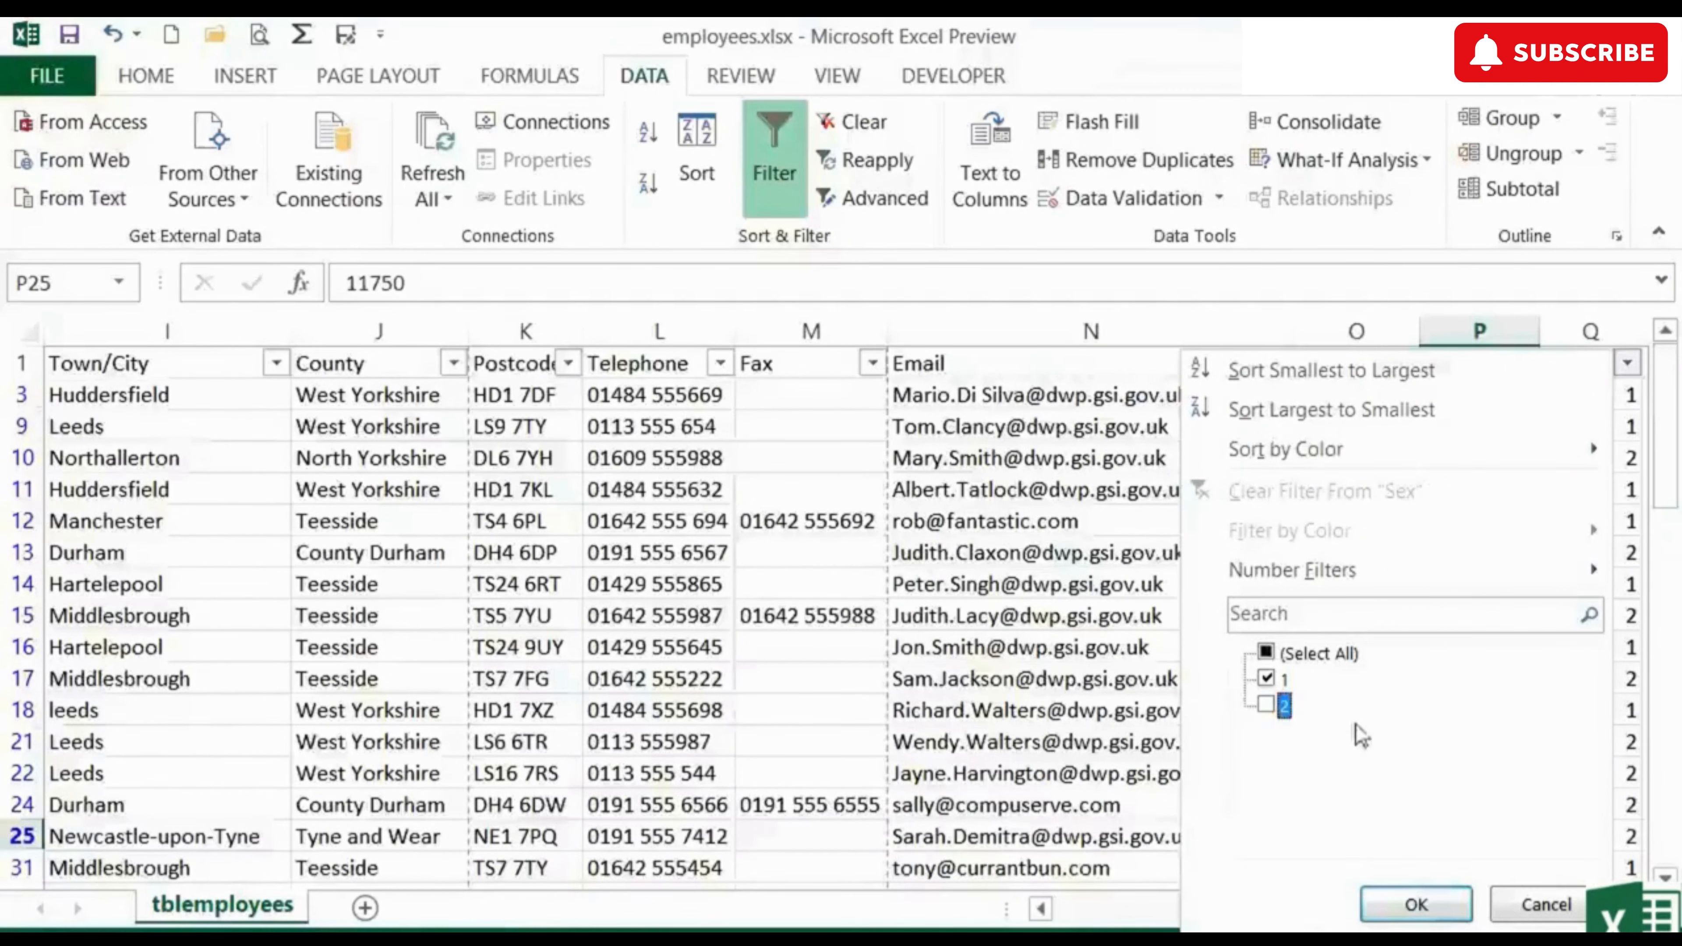
pyautogui.click(1417, 905)
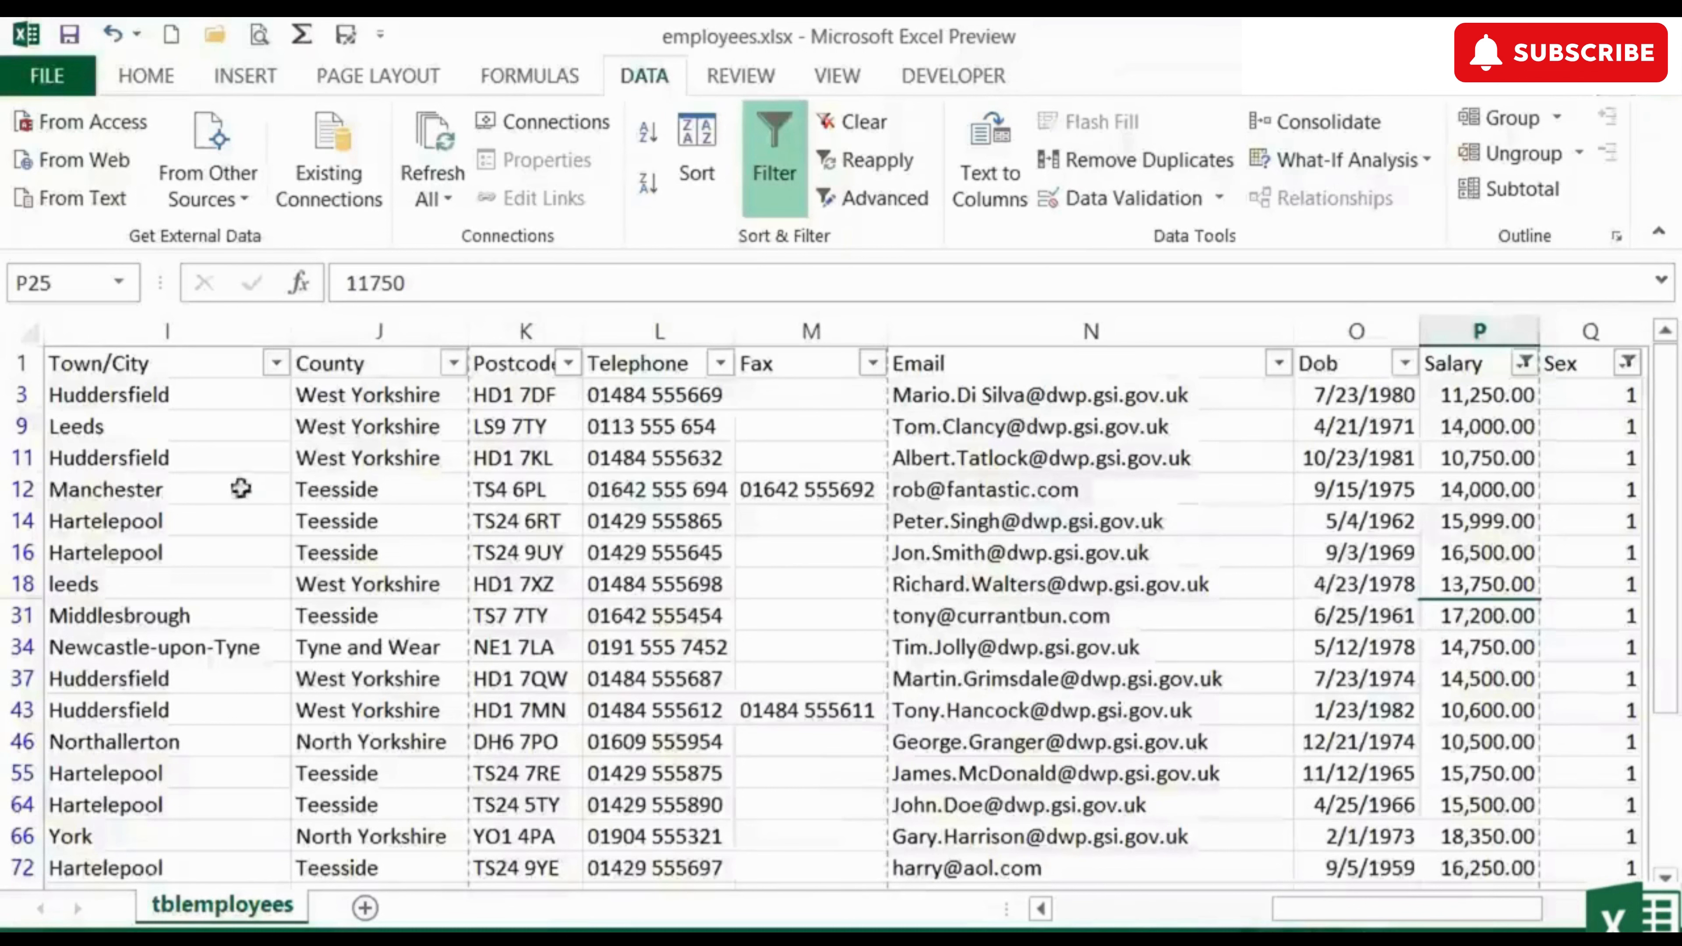
# - Add a new worksheet and copy the entire filtered employee list, including its headers, from the tblemployees sheet
pyautogui.click(208, 458)
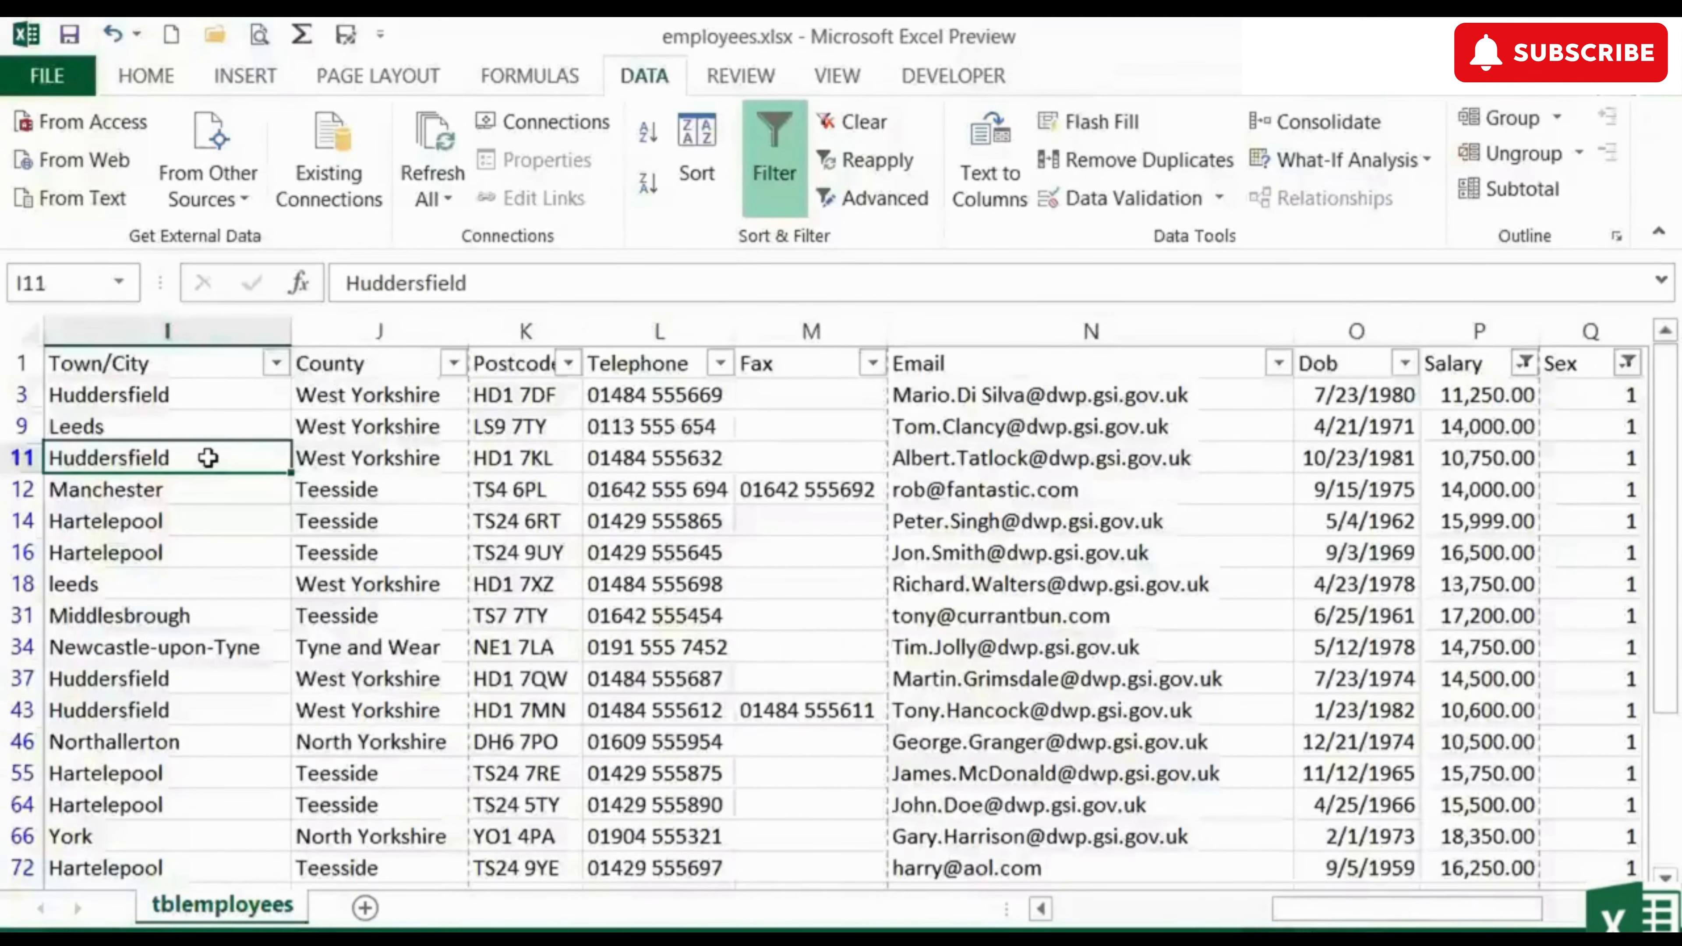
pyautogui.hotkey('ctrl', 'a')
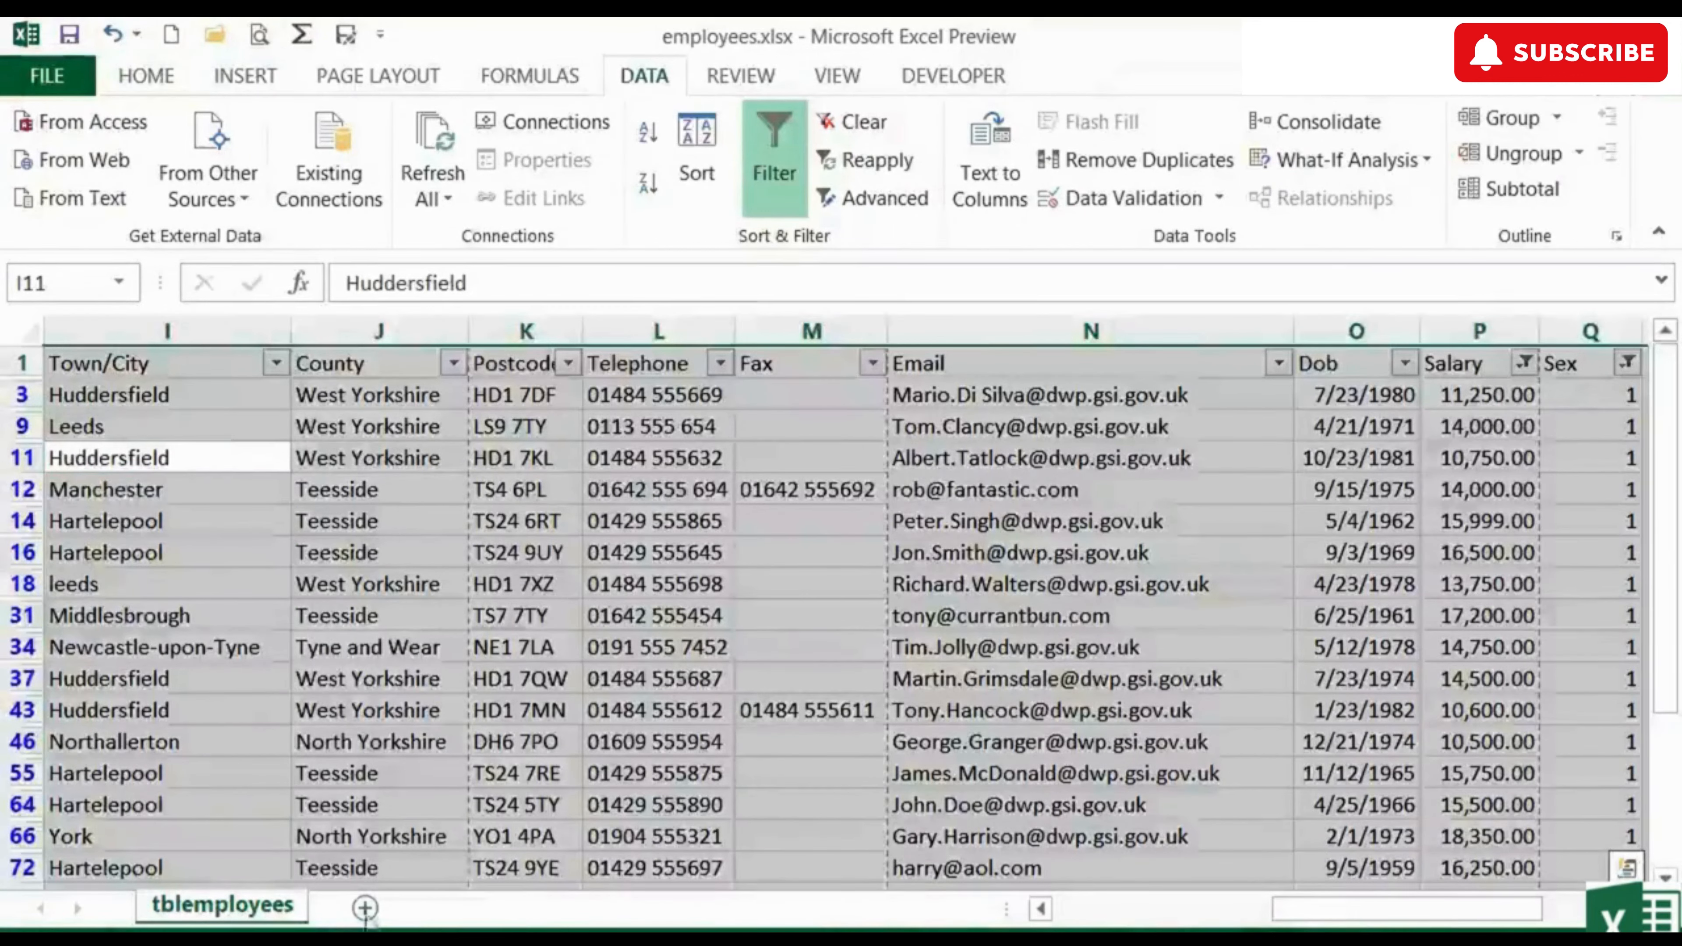
pyautogui.click(365, 908)
pyautogui.click(225, 907)
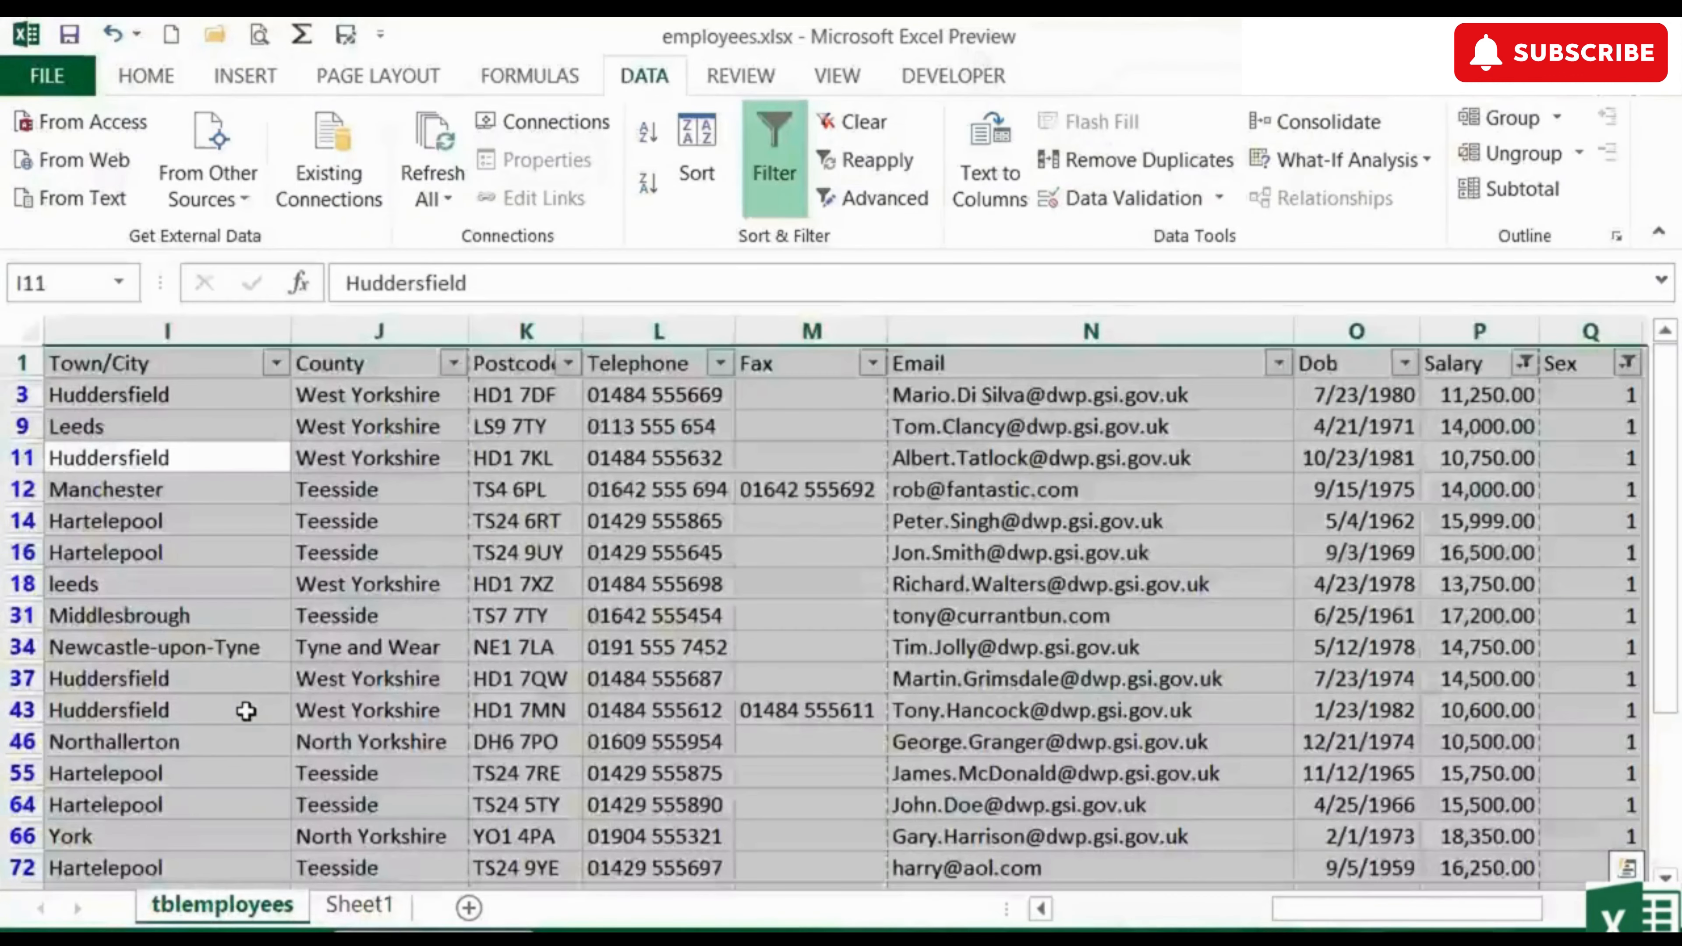
pyautogui.hotkey('ctrl', 'c')
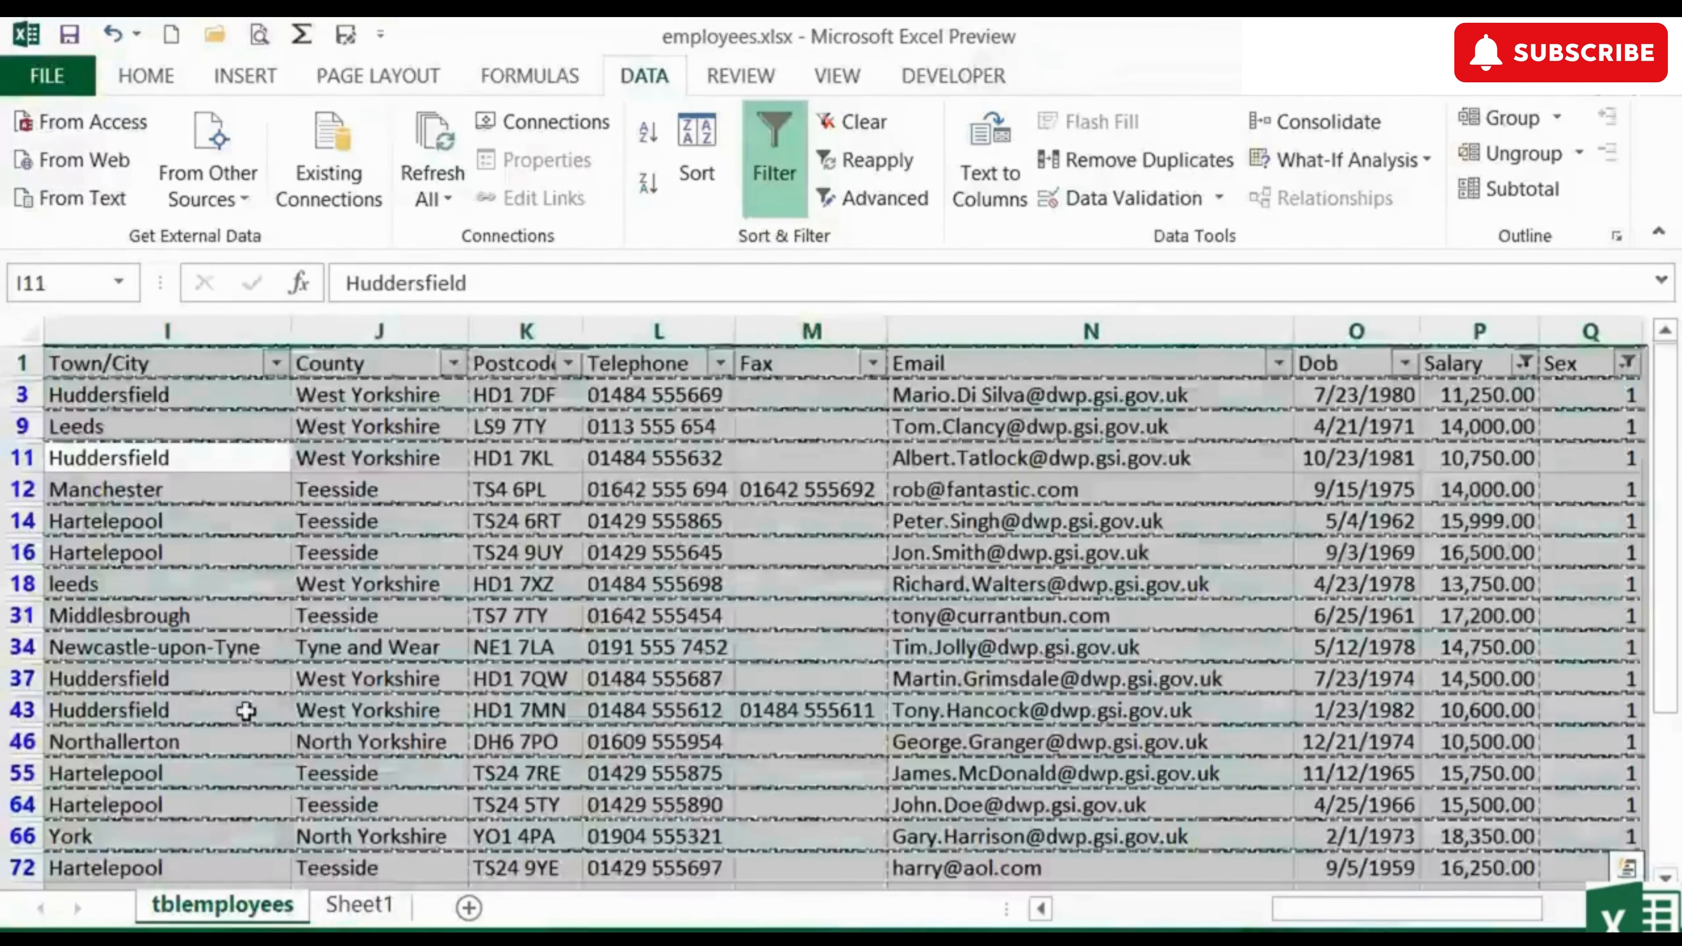
# - Paste the copied employee rows into Sheet1 starting at cell A1, check them, and return to the tblemployees sheet
pyautogui.click(360, 904)
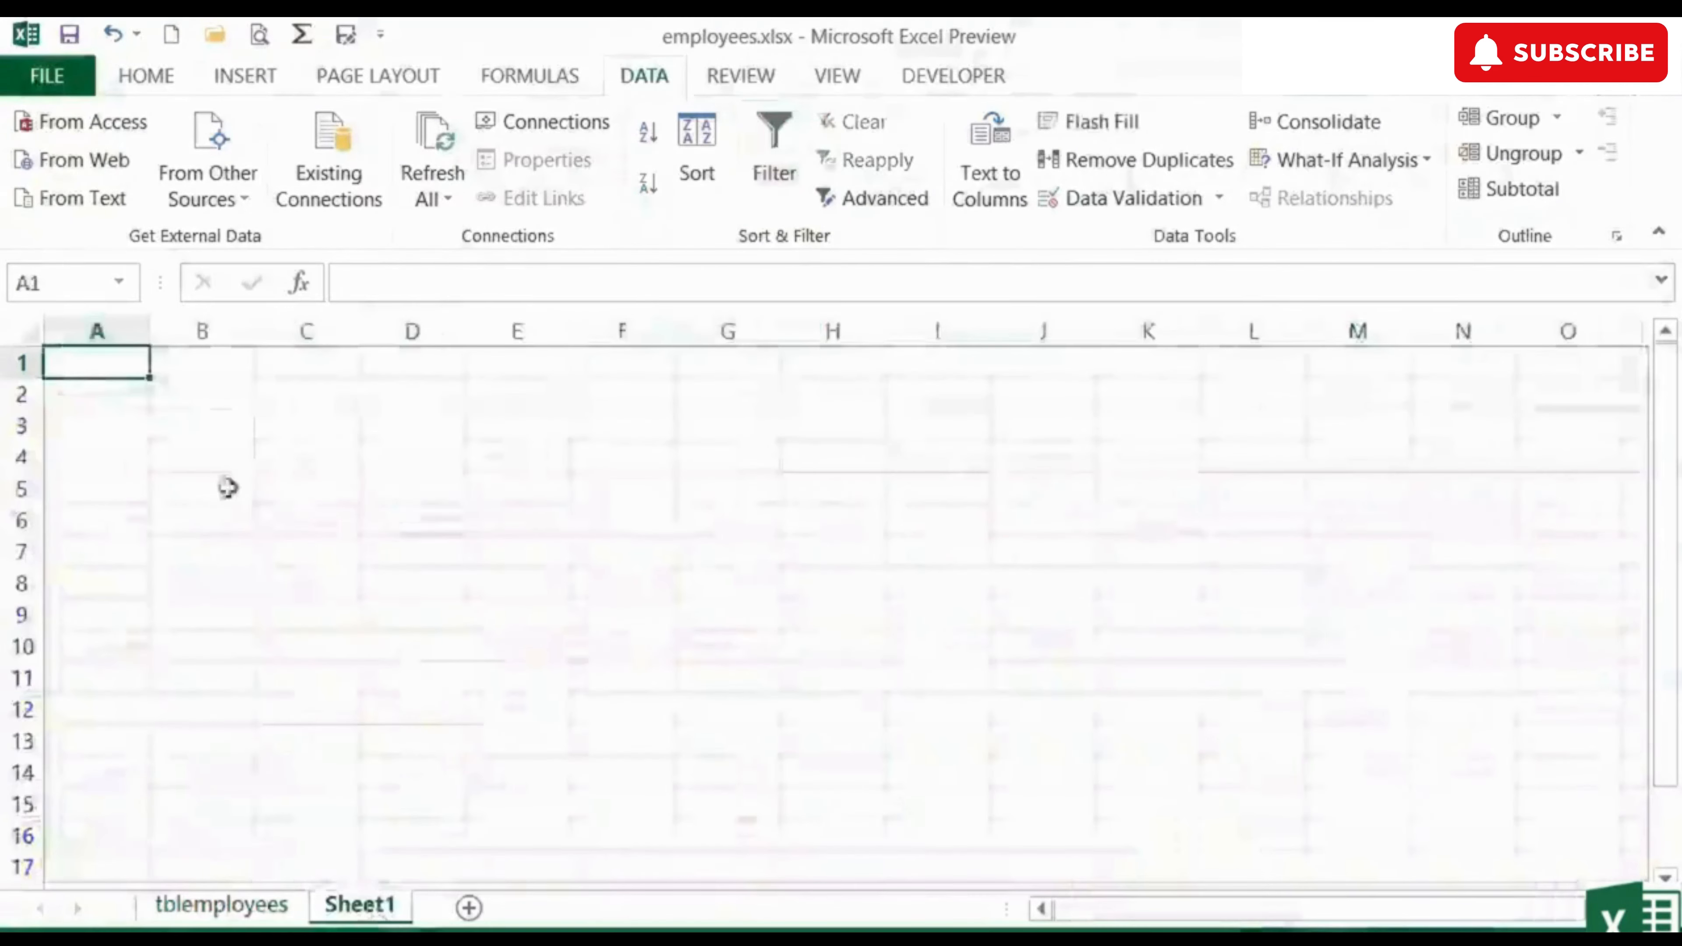
pyautogui.hotkey('ctrl', 'v')
pyautogui.scroll(-5, 216, 557)
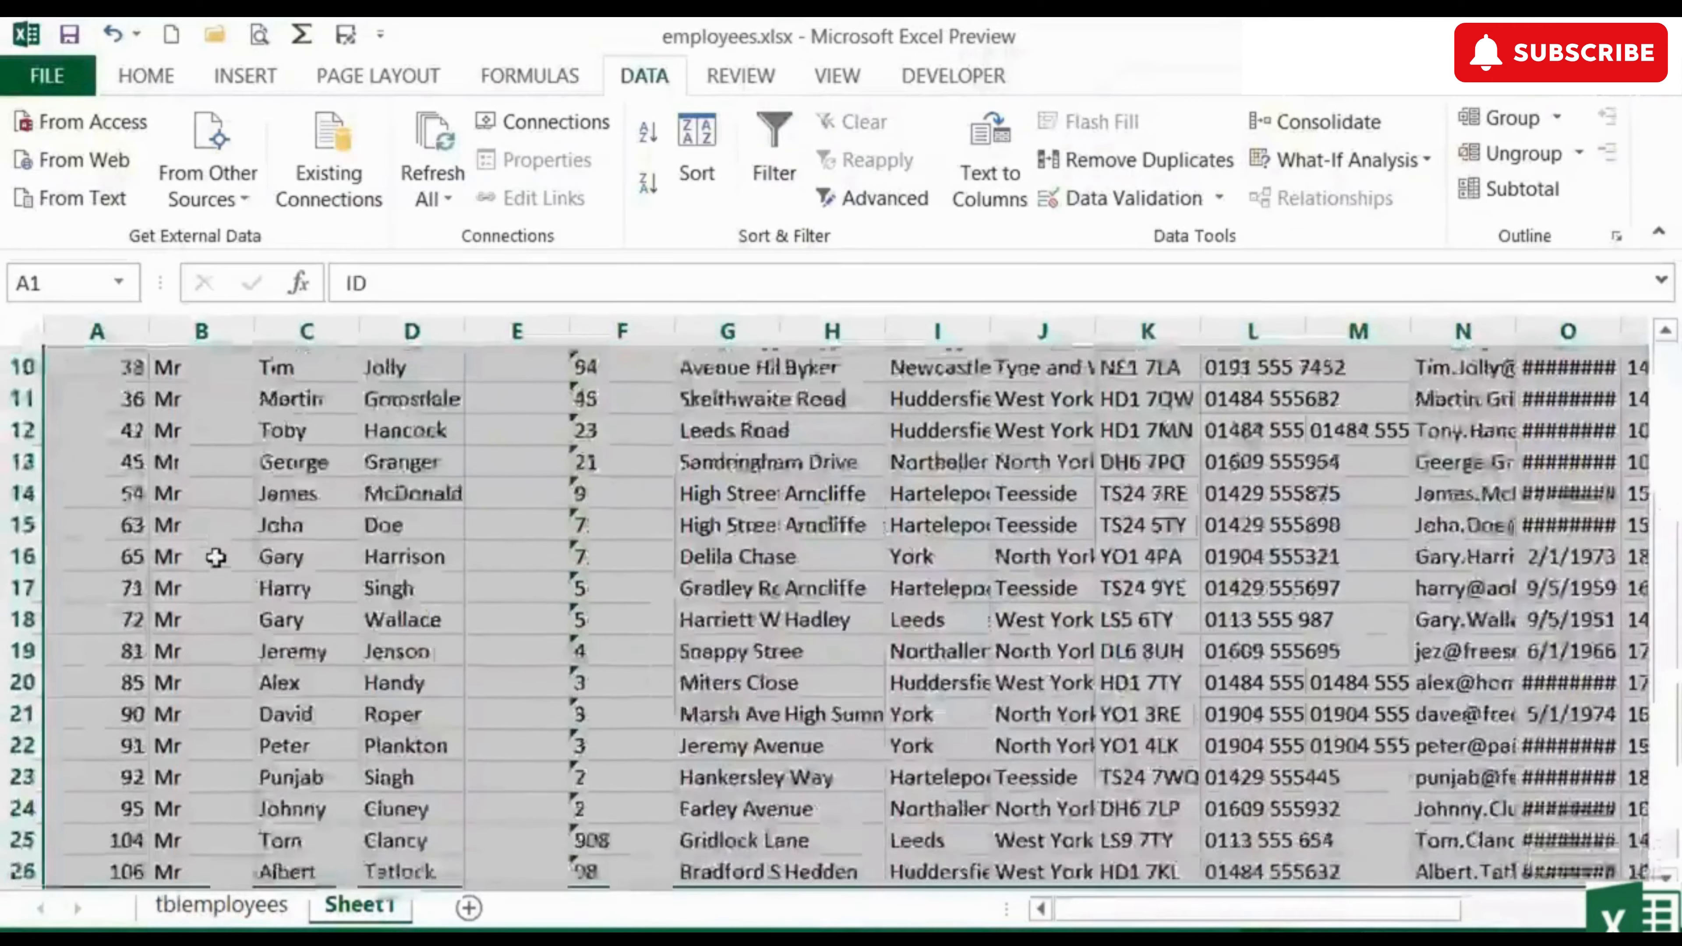
pyautogui.scroll(5, 216, 557)
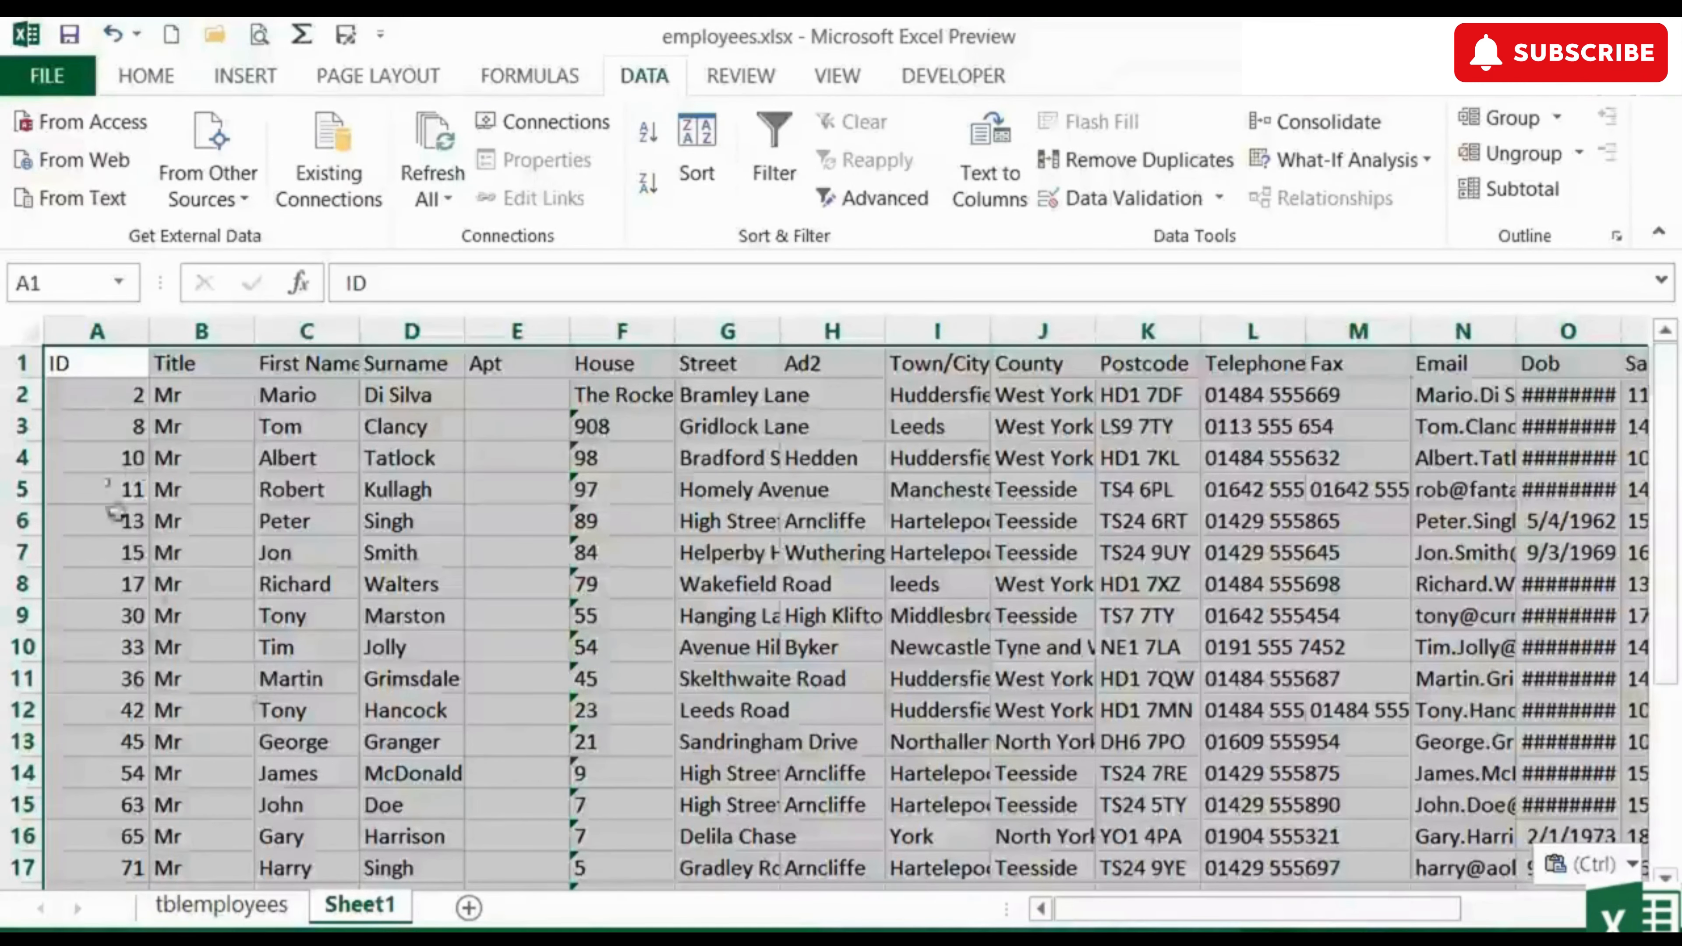
pyautogui.click(234, 706)
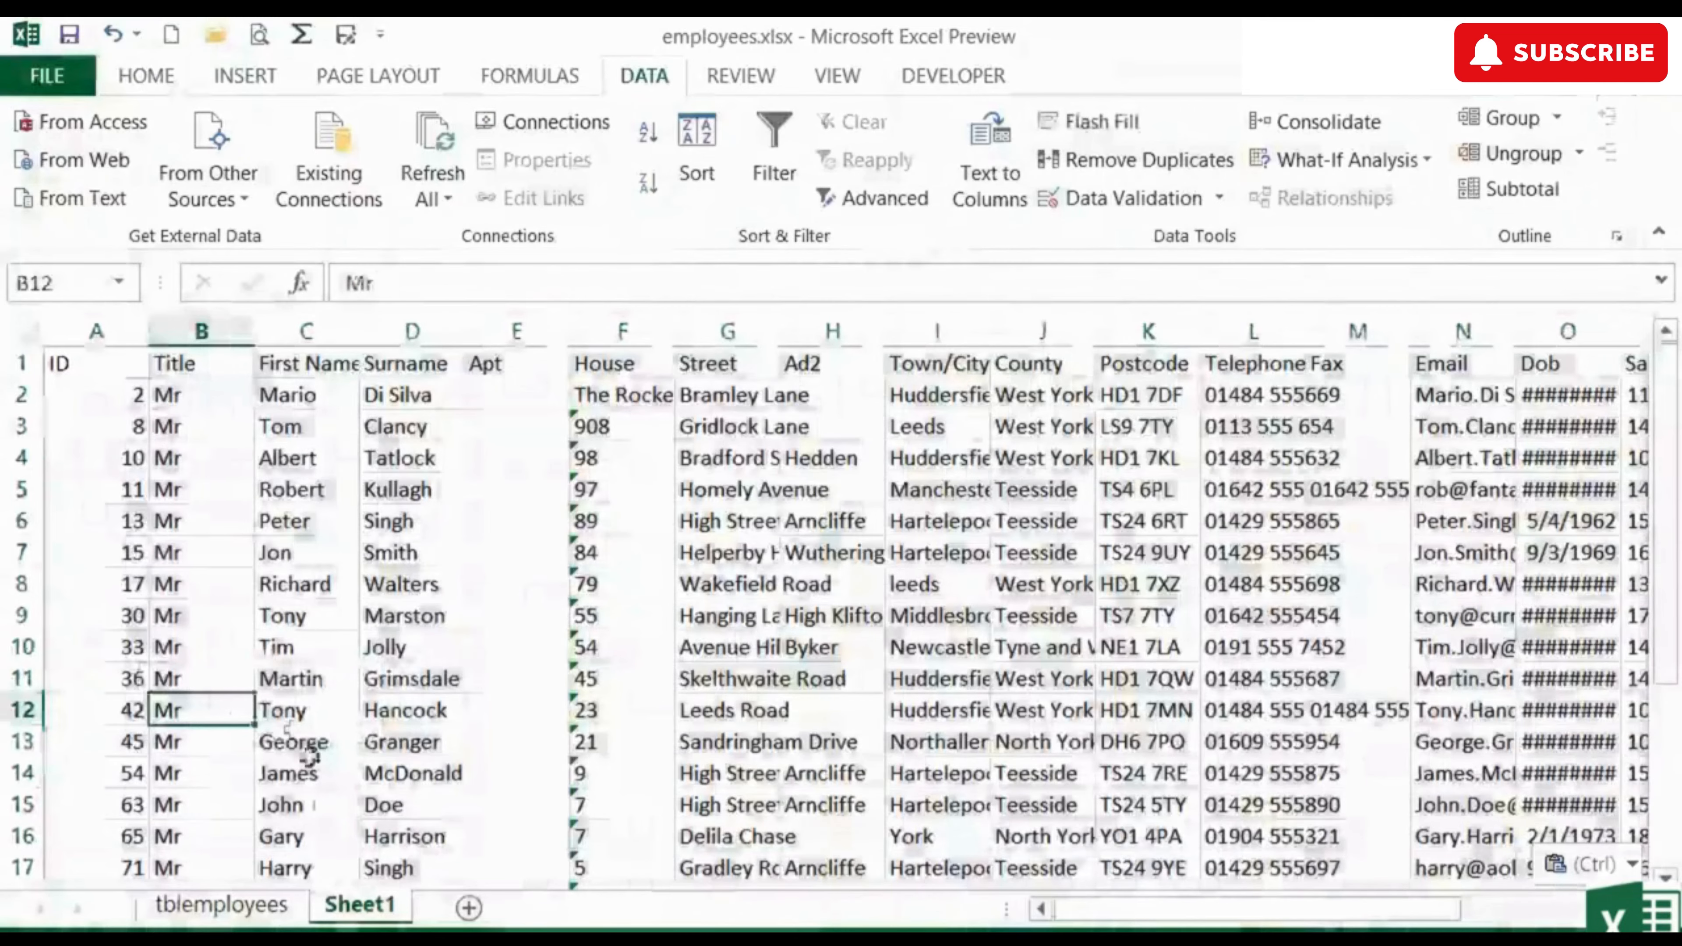
pyautogui.click(220, 905)
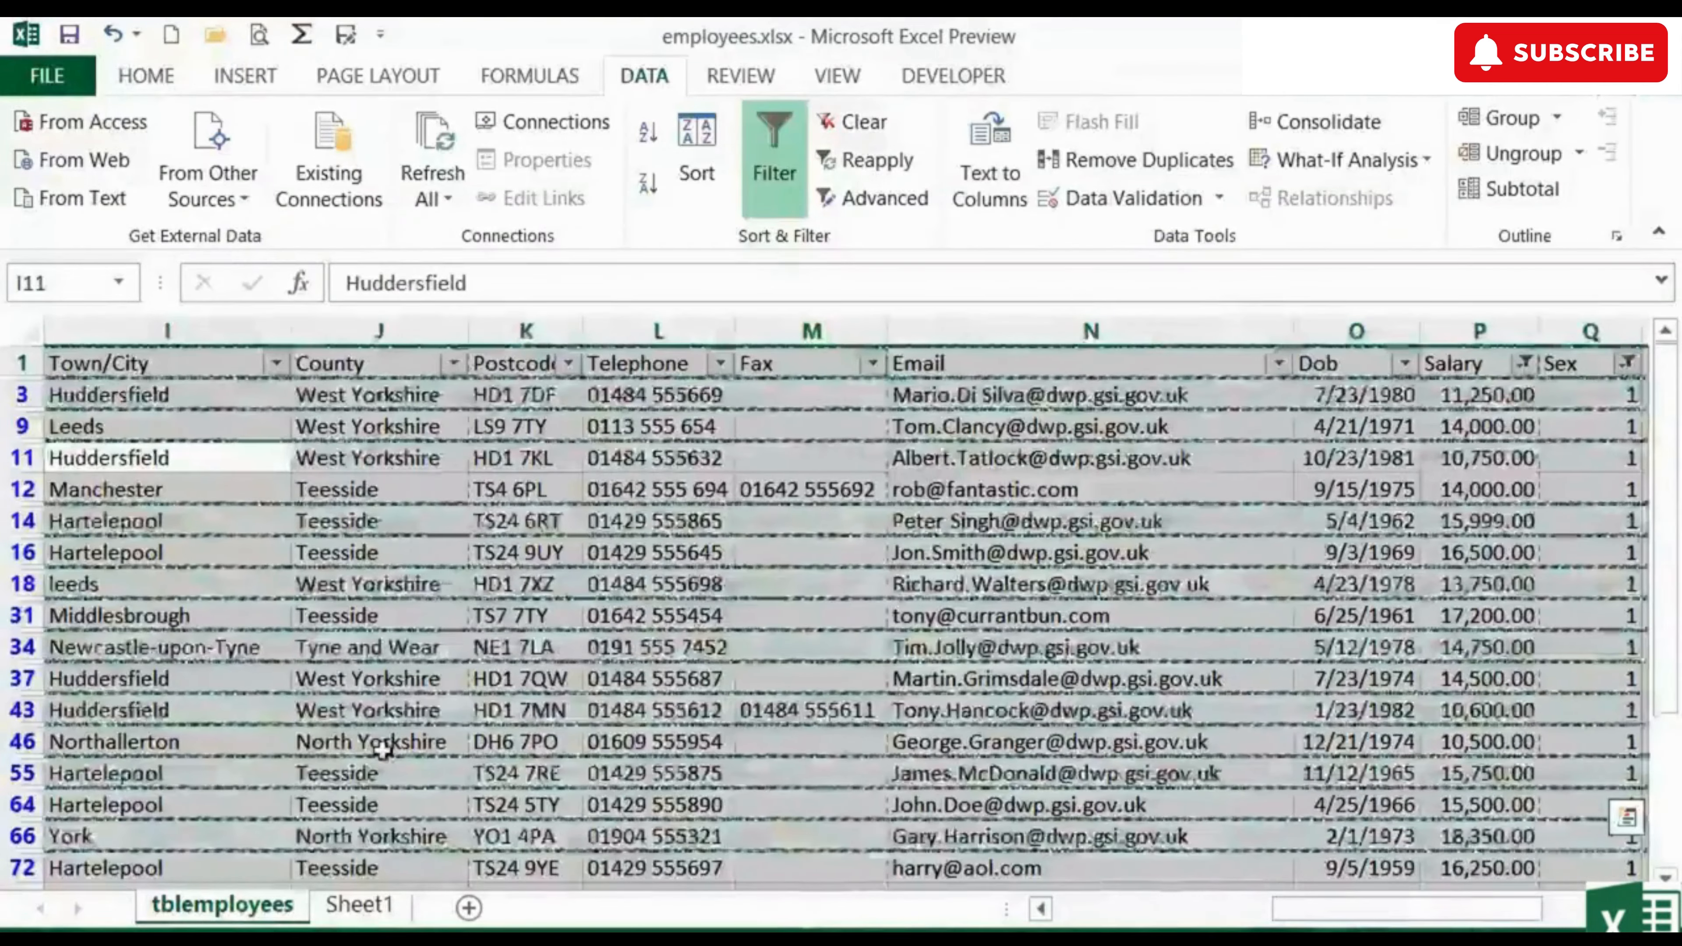